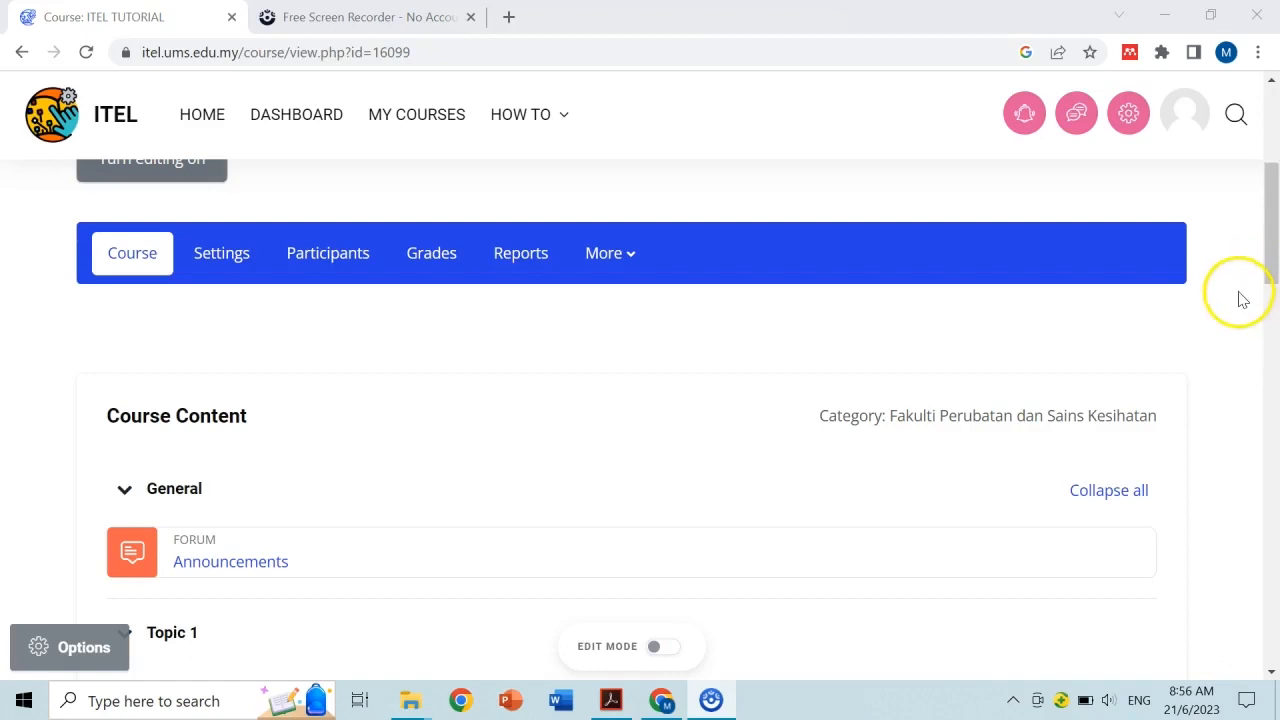
Turn on editing for the ITEL TUTORIAL course
drag(1265, 195, 1273, 115)
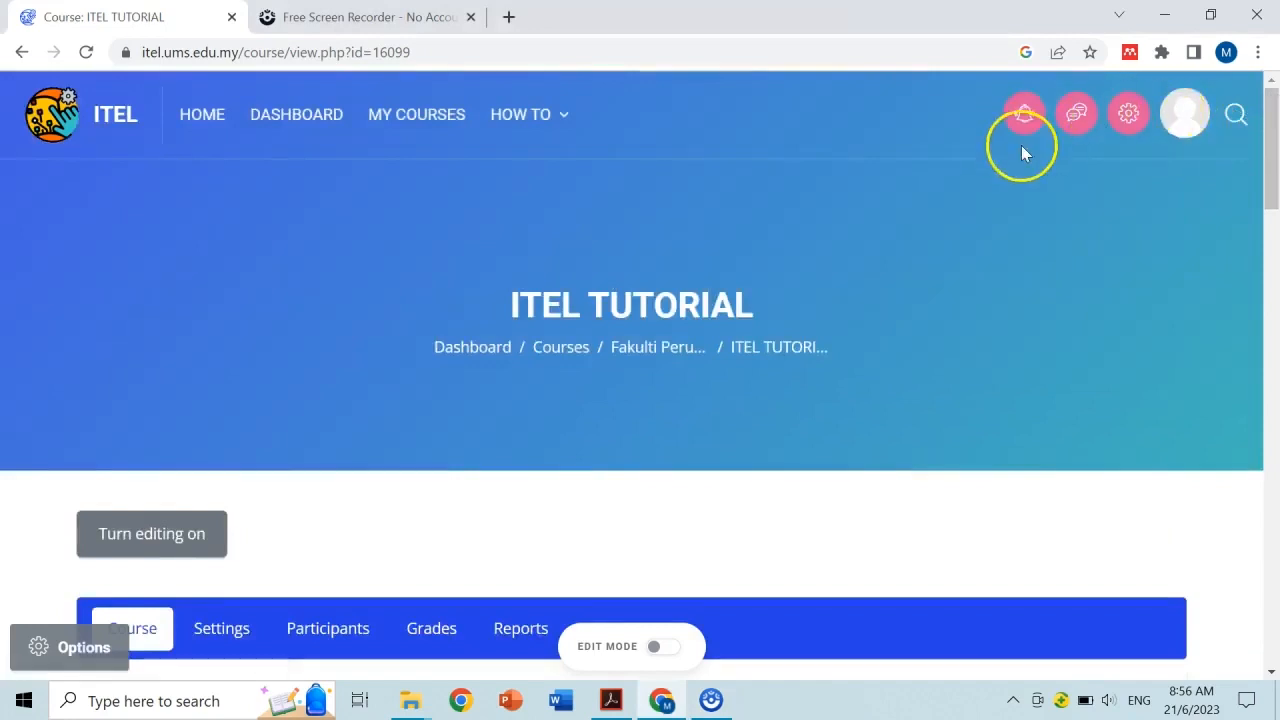
drag(1271, 160, 1272, 222)
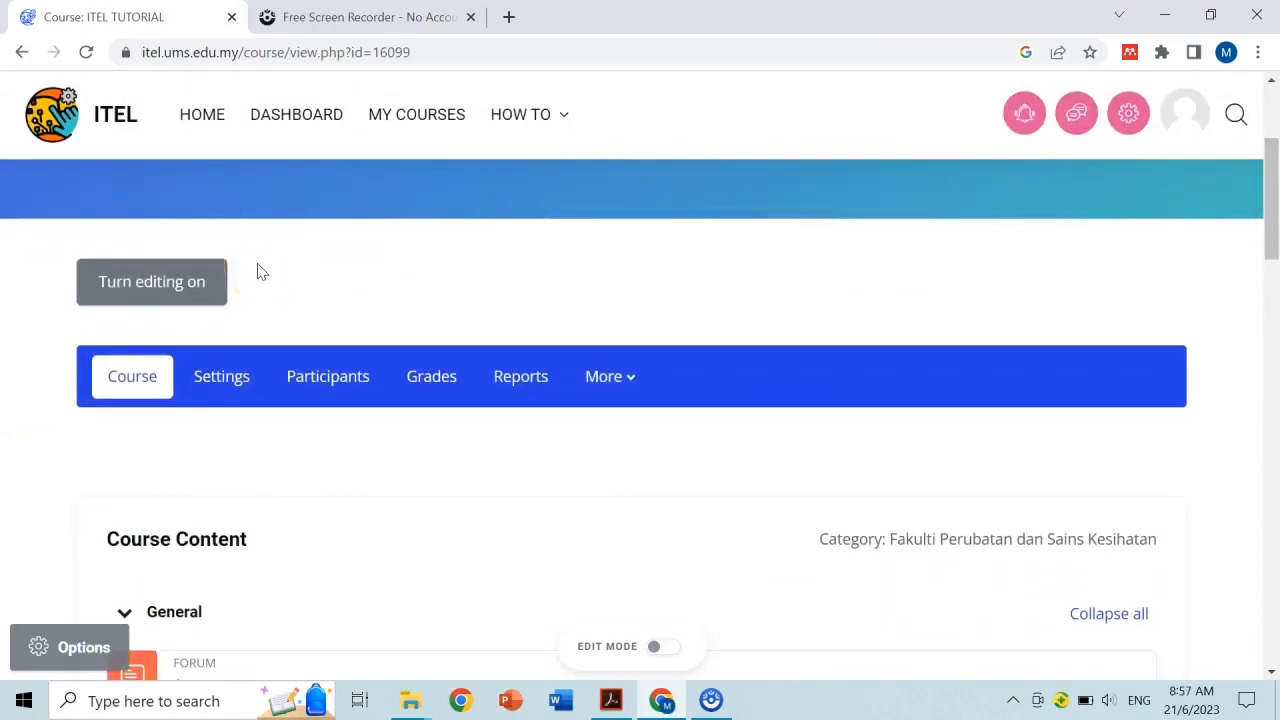
click(189, 289)
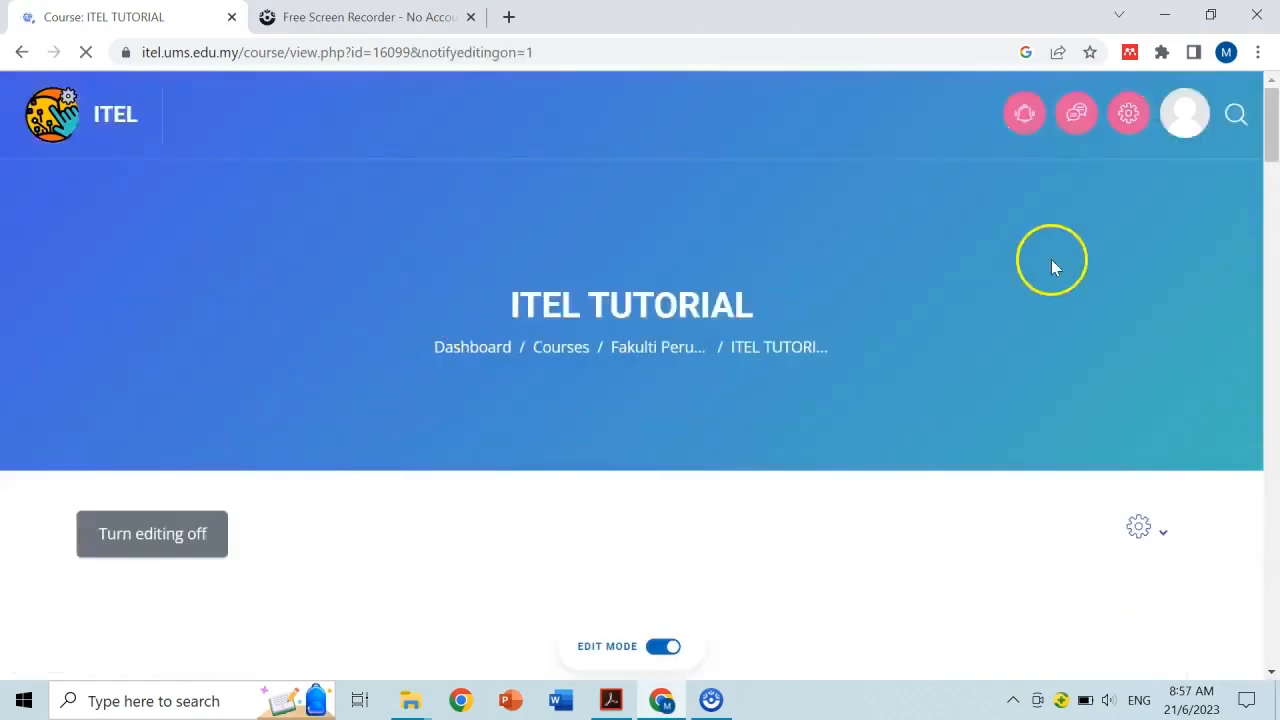
Add a new Folder resource to Topic 1 of the course
drag(1271, 114, 1270, 174)
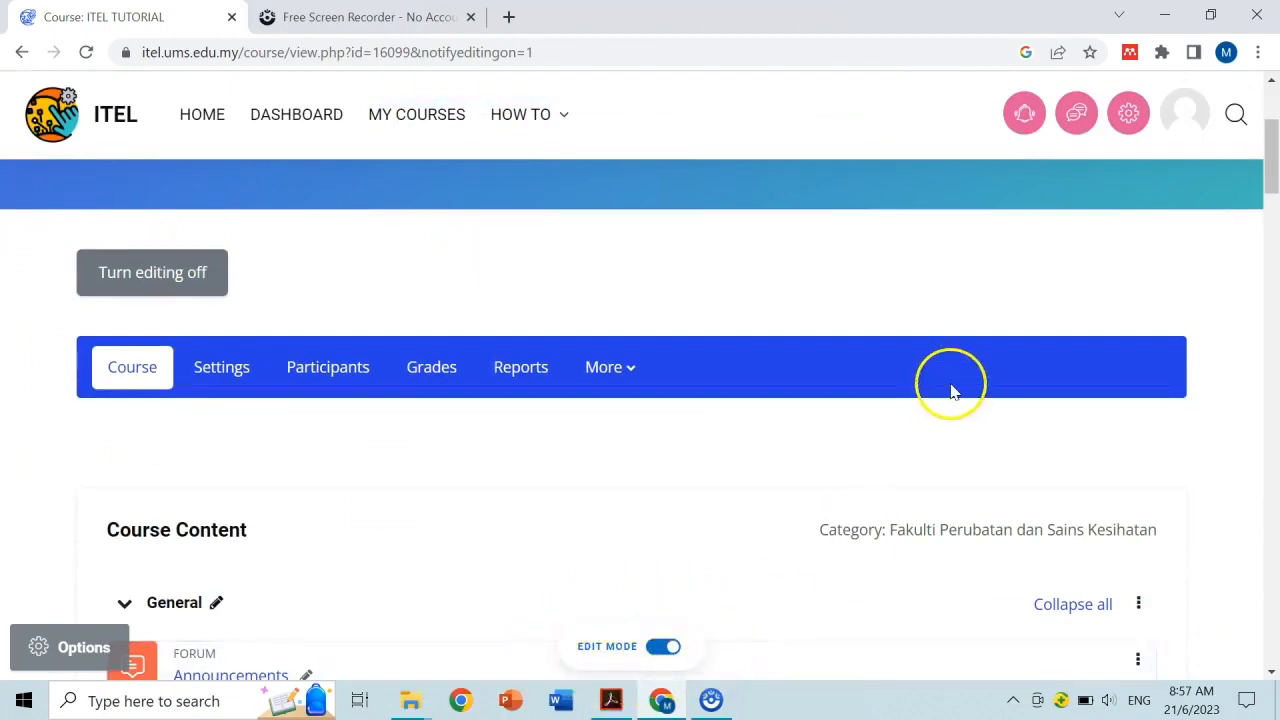
drag(1270, 166, 1272, 240)
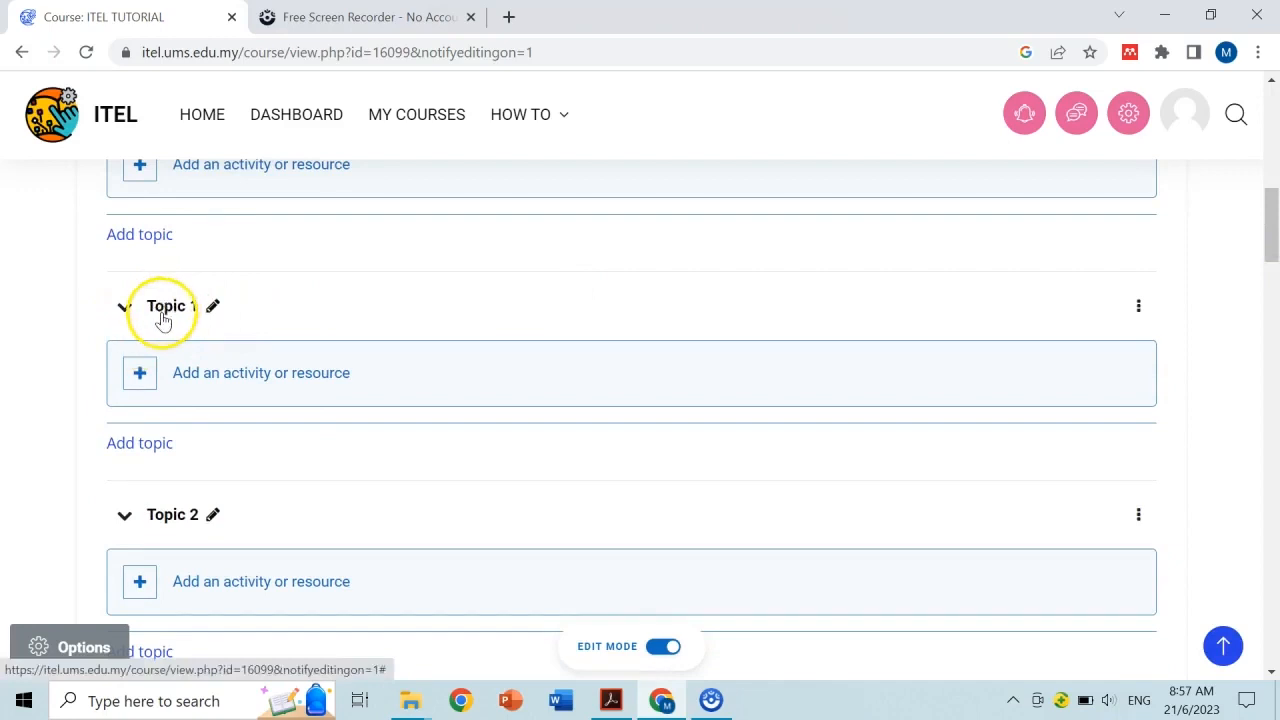
click(139, 385)
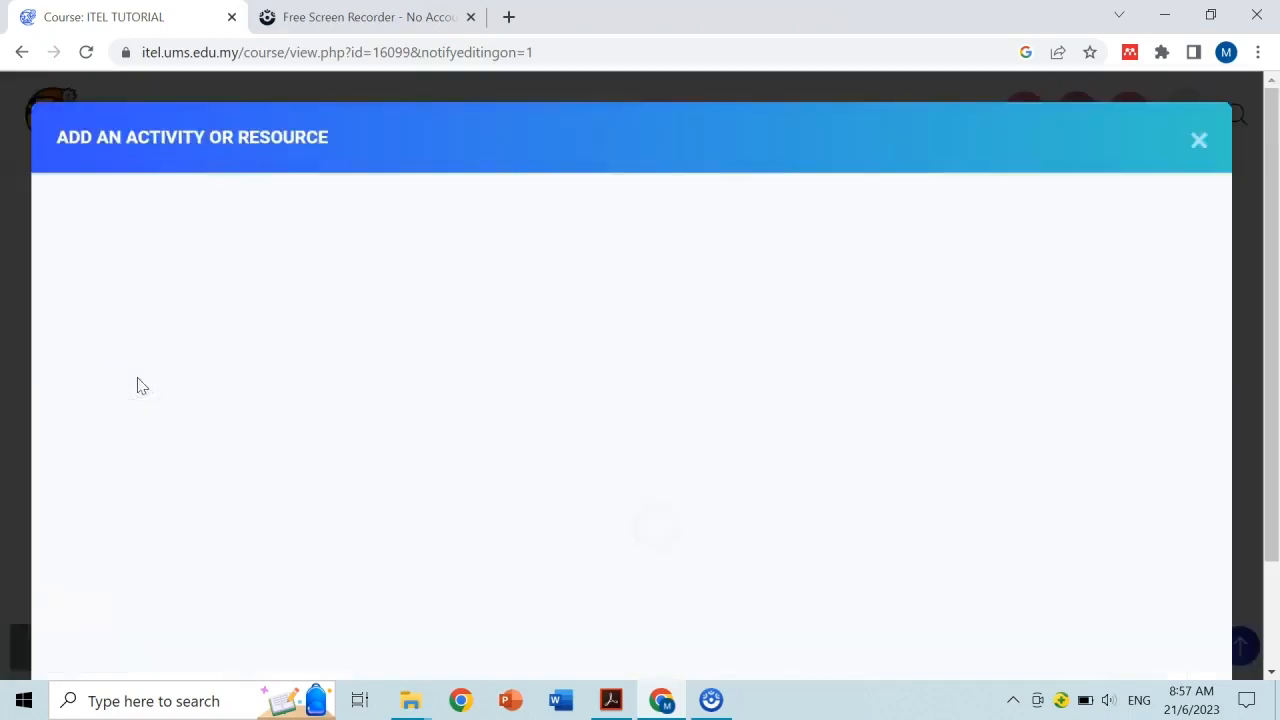
drag(1274, 277, 1268, 390)
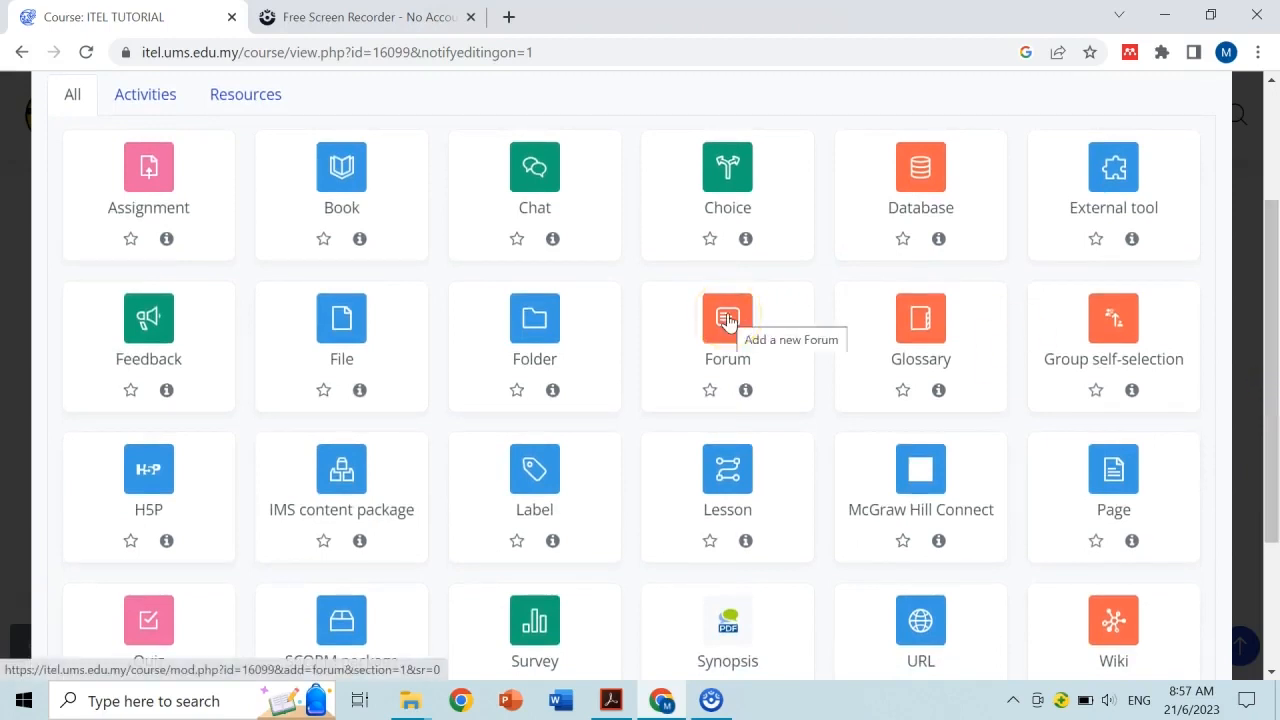
click(531, 316)
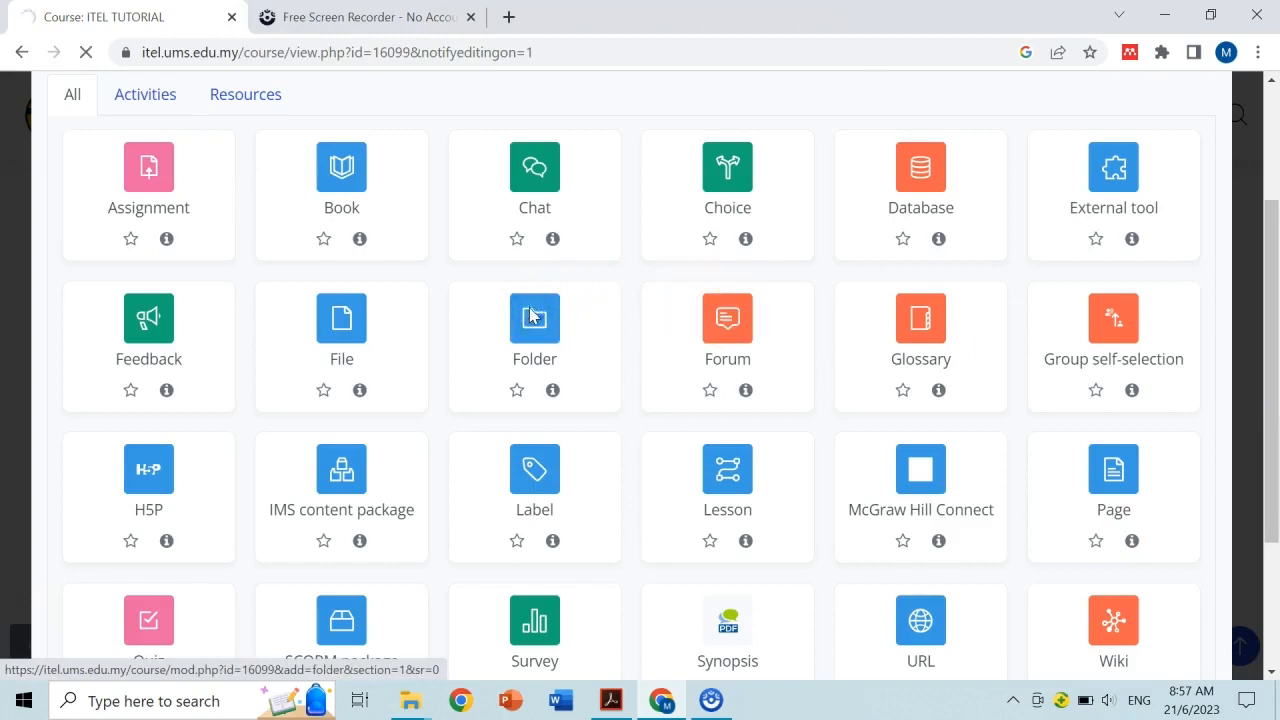
scroll(535, 345, down, 1)
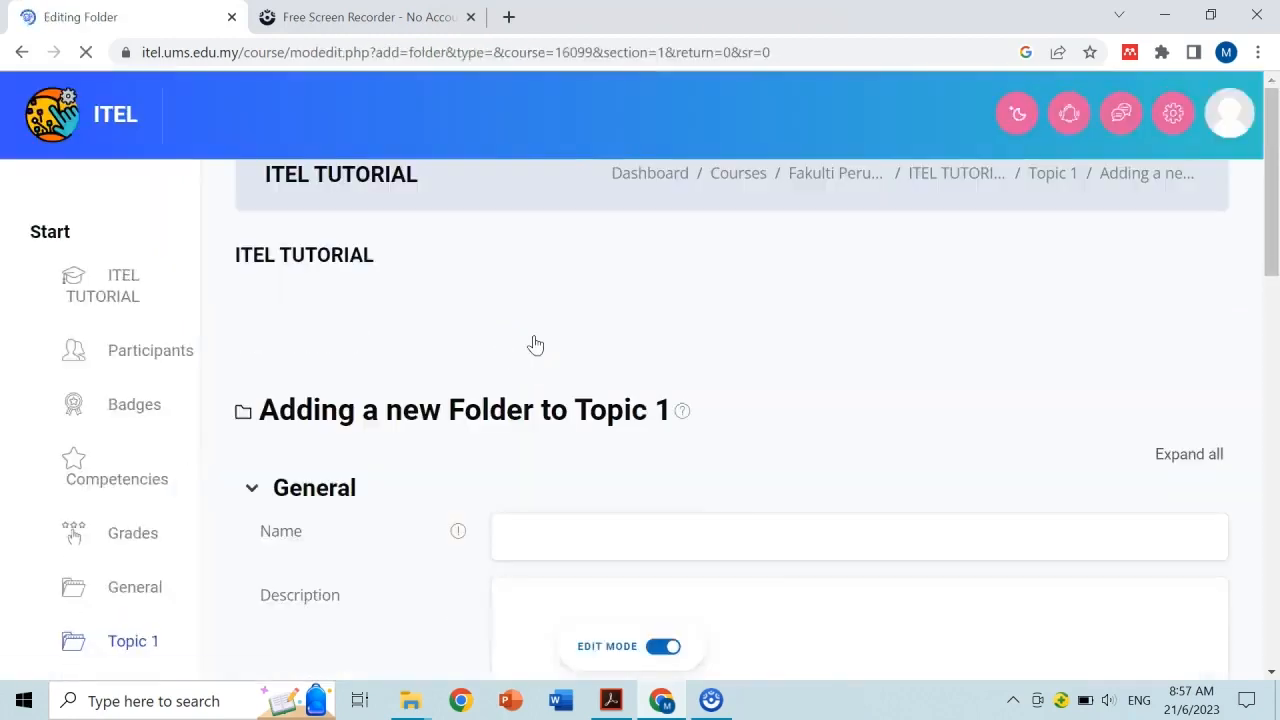
Name the folder "TRAUMA LIFE SUPPORT", describe it as "These files are to be read before our trauma life support class." and display the description on the course page
drag(1268, 200, 1266, 271)
click(550, 309)
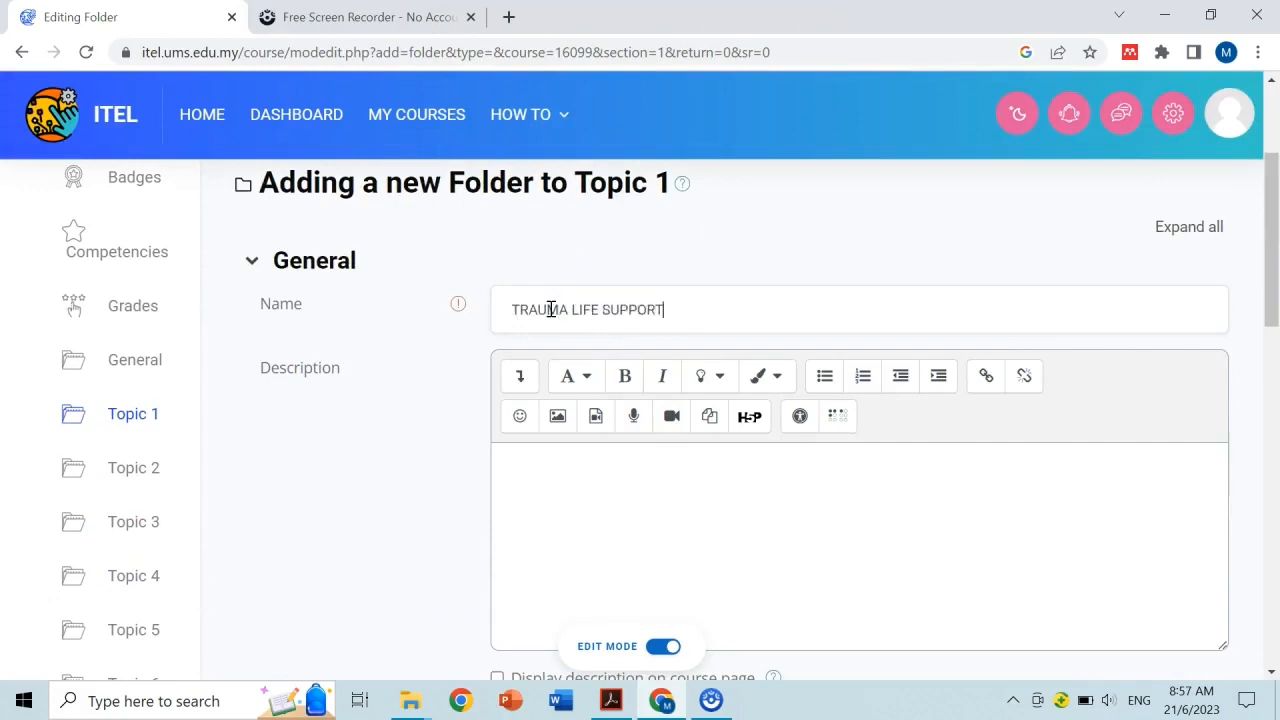
click(590, 483)
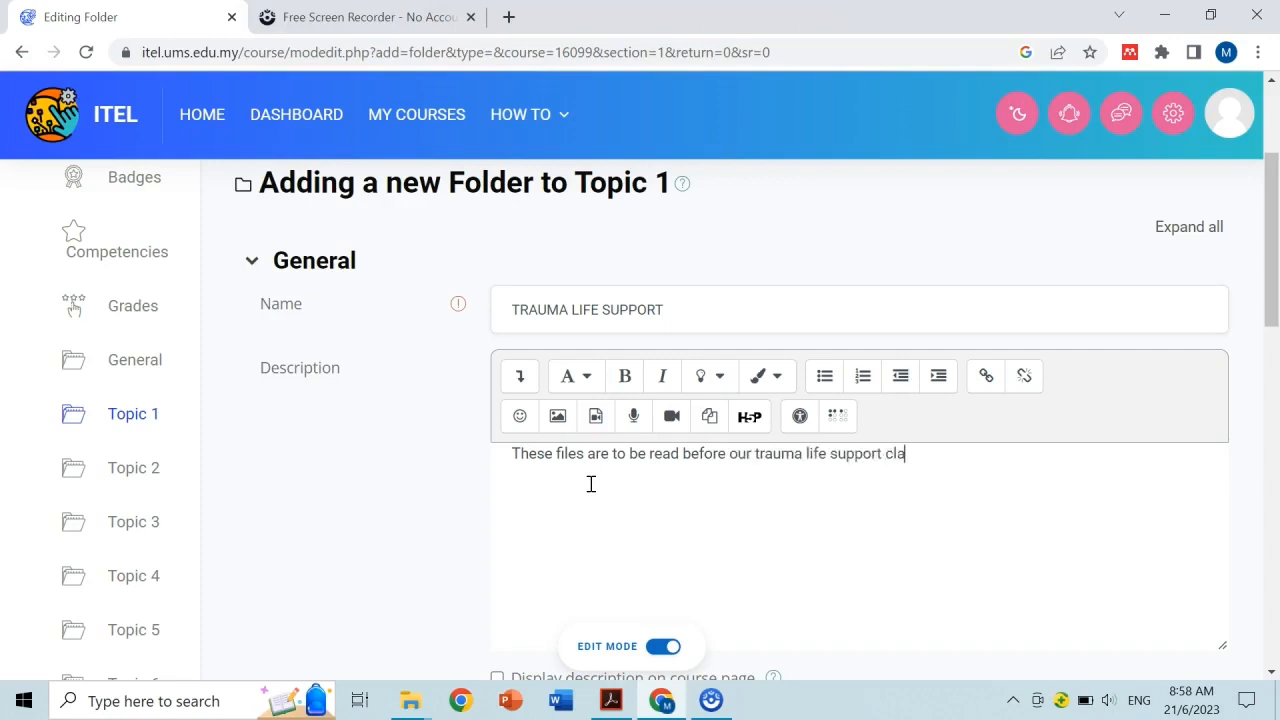
drag(1268, 266, 1273, 362)
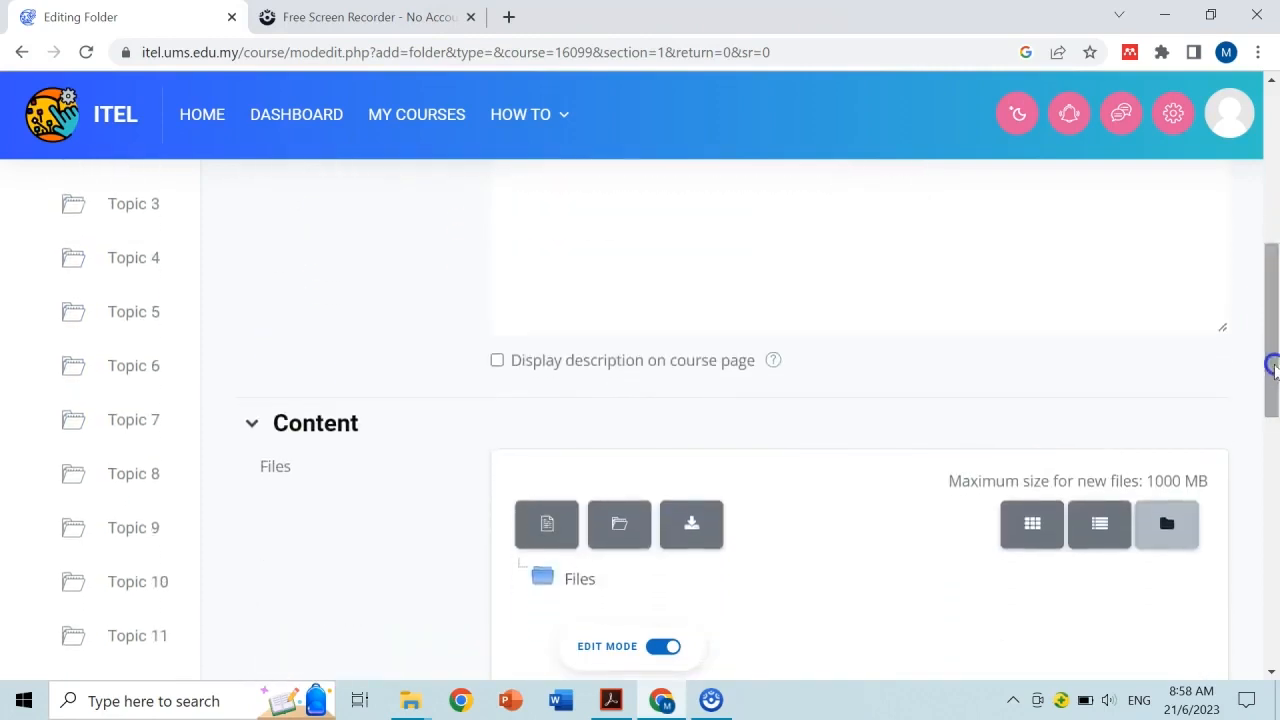
click(494, 362)
Upload the PRINCIPLES OF BANDAGING presentation from the UMS folder on the computer into the folder's files
drag(1266, 361, 1269, 426)
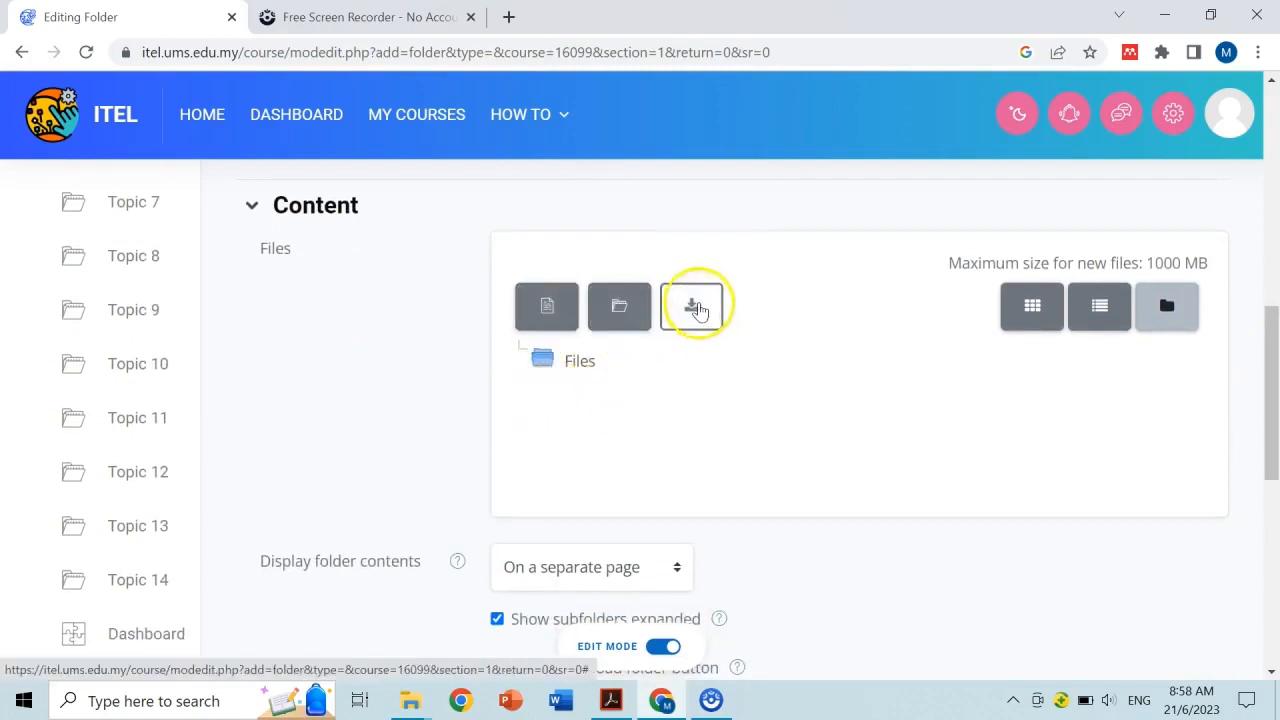
click(628, 322)
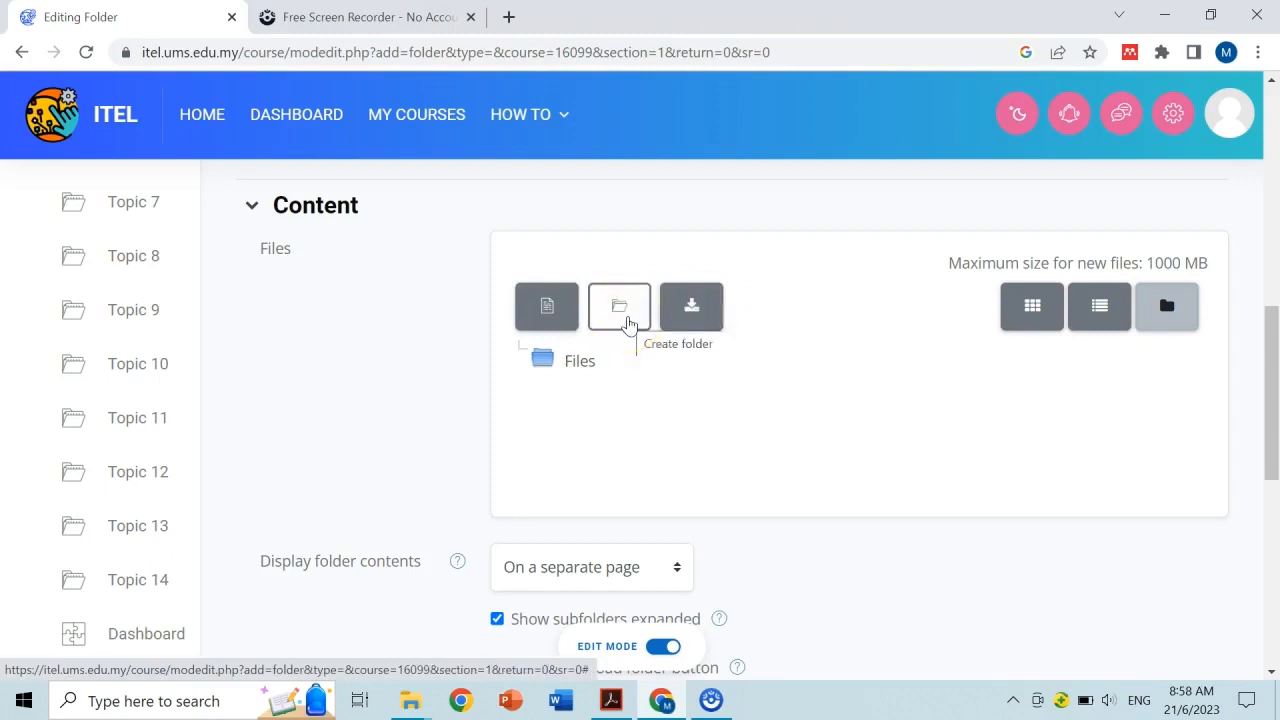
click(549, 314)
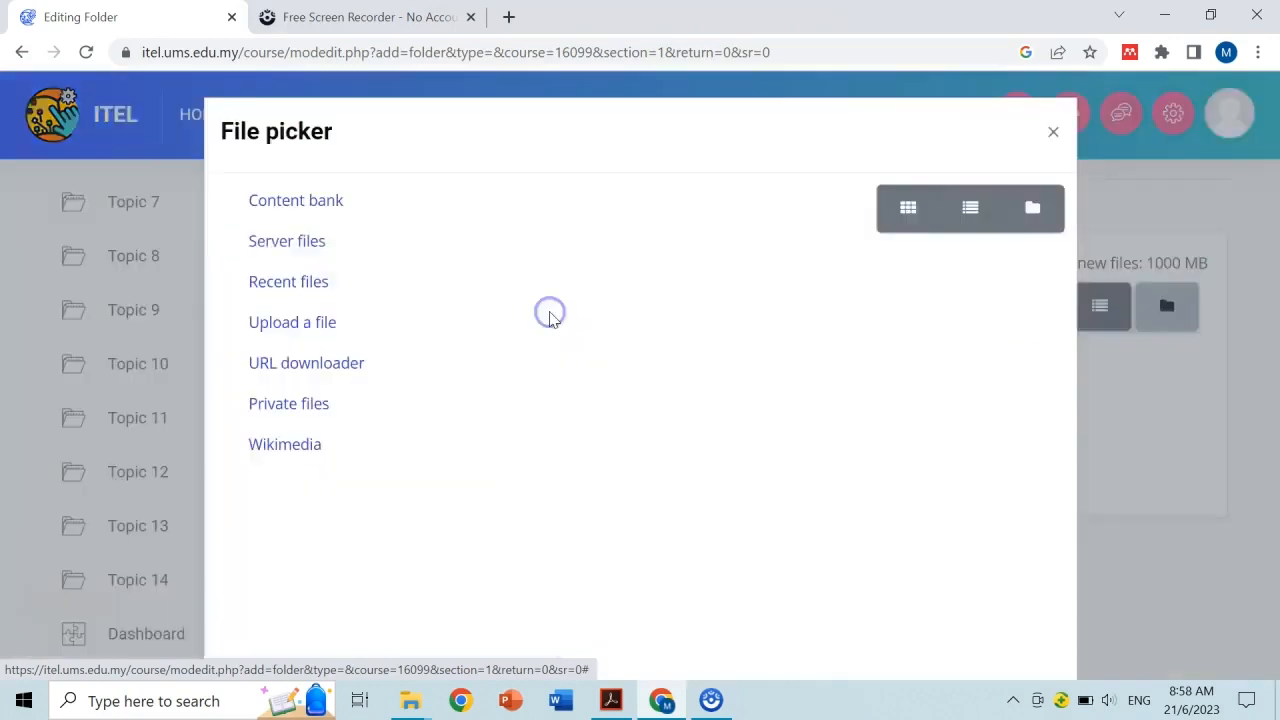
click(508, 312)
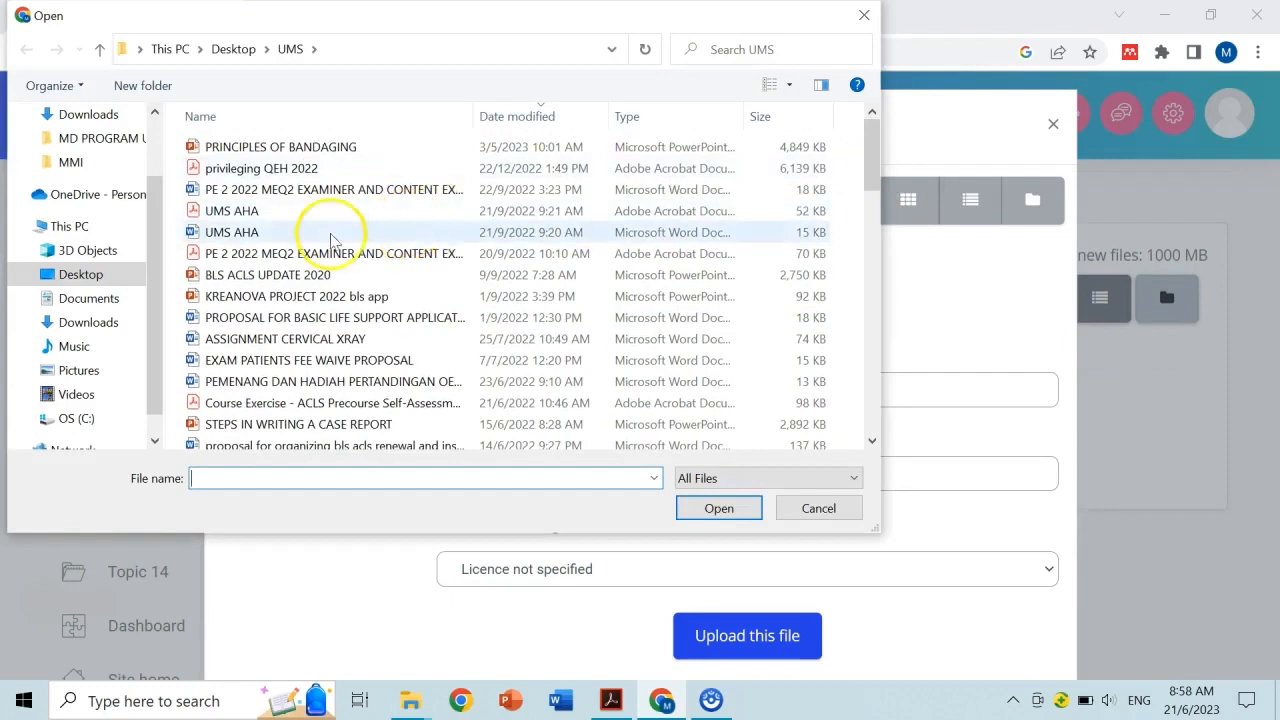
click(300, 146)
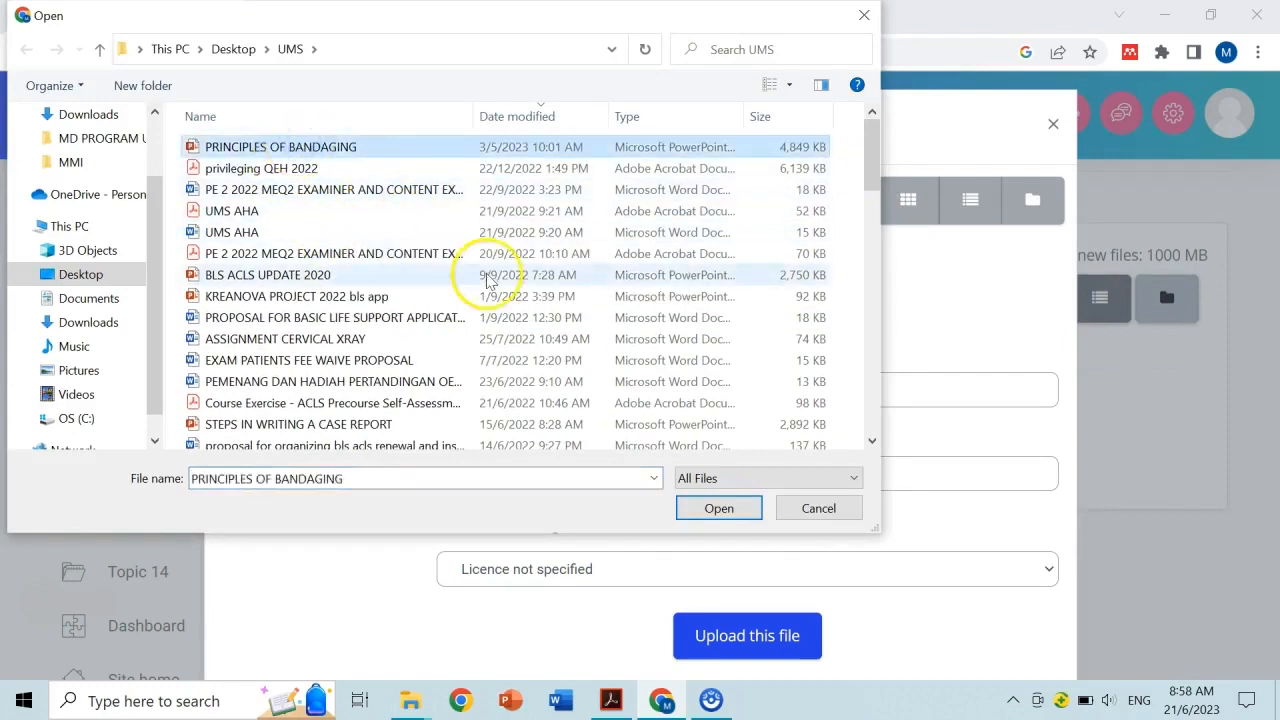
click(722, 509)
click(725, 643)
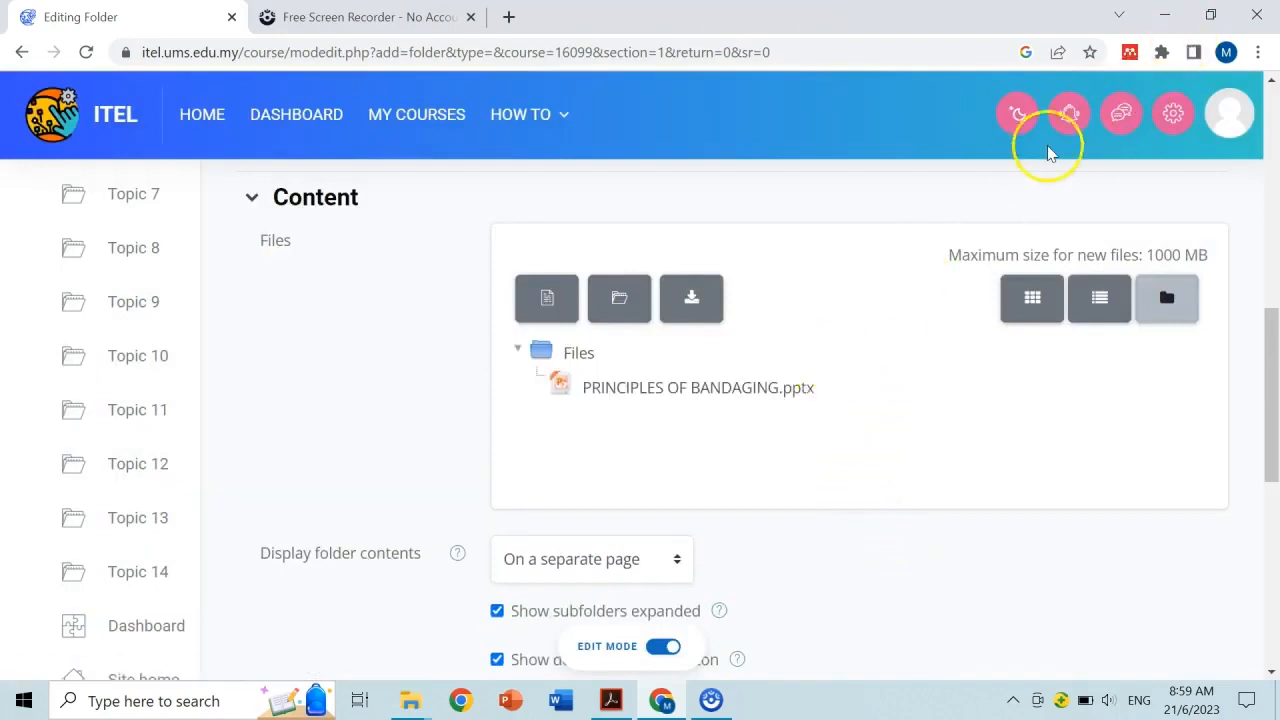
Add the Trauma in Pregnancy PDF to the folder's files straight from the UMS folder in File Explorer, with both windows side by side
click(1210, 18)
drag(886, 66, 1077, 33)
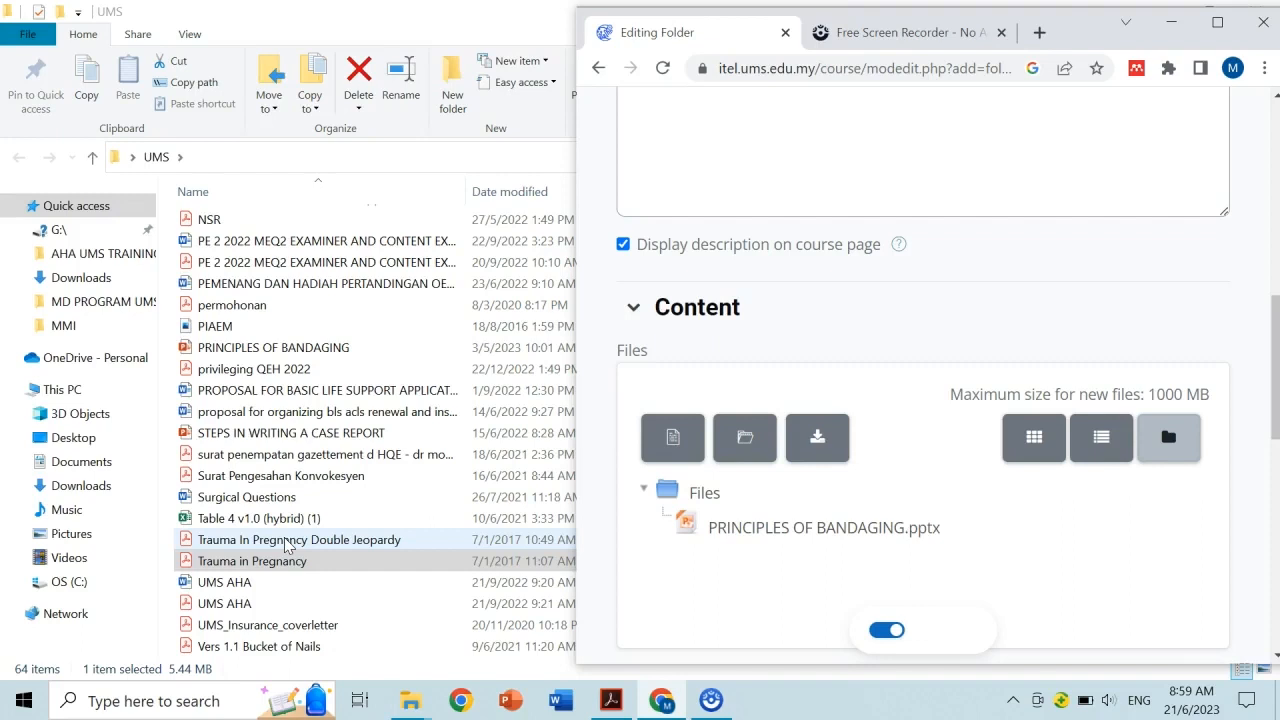
click(250, 562)
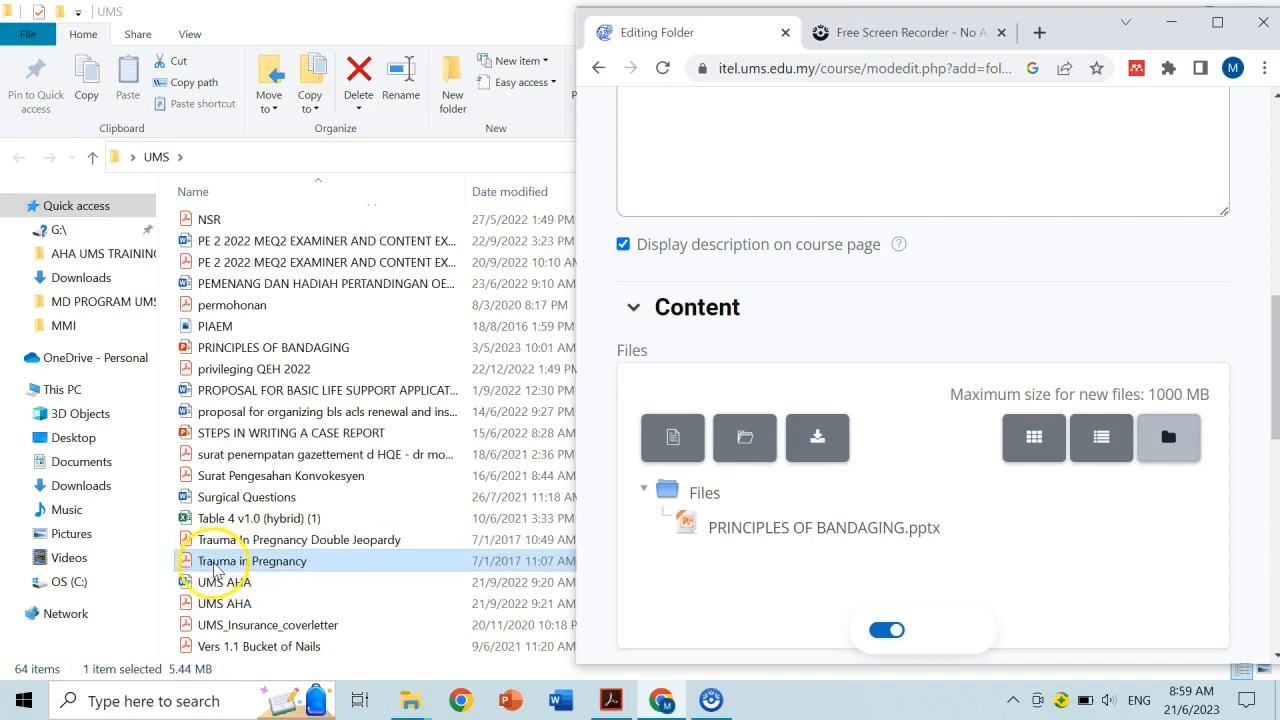
drag(215, 570, 760, 557)
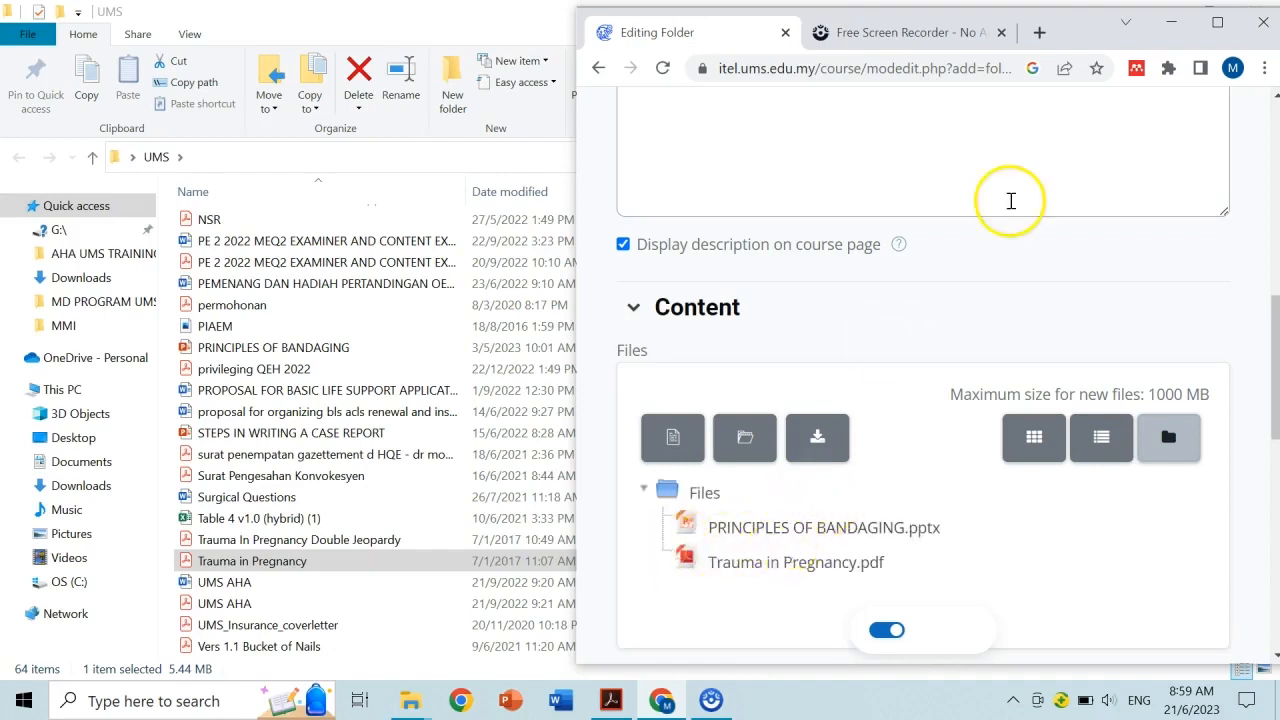
click(1217, 30)
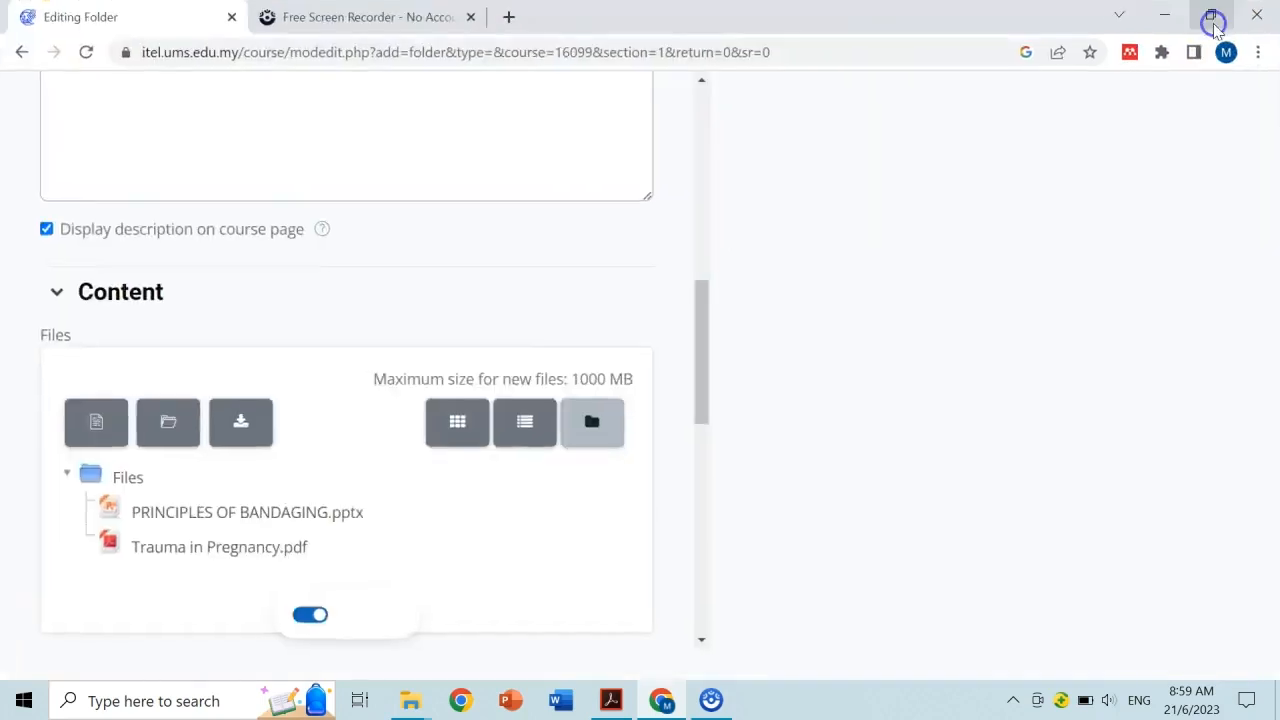
Set the folder contents to display inline on a course page
drag(1270, 375, 1260, 465)
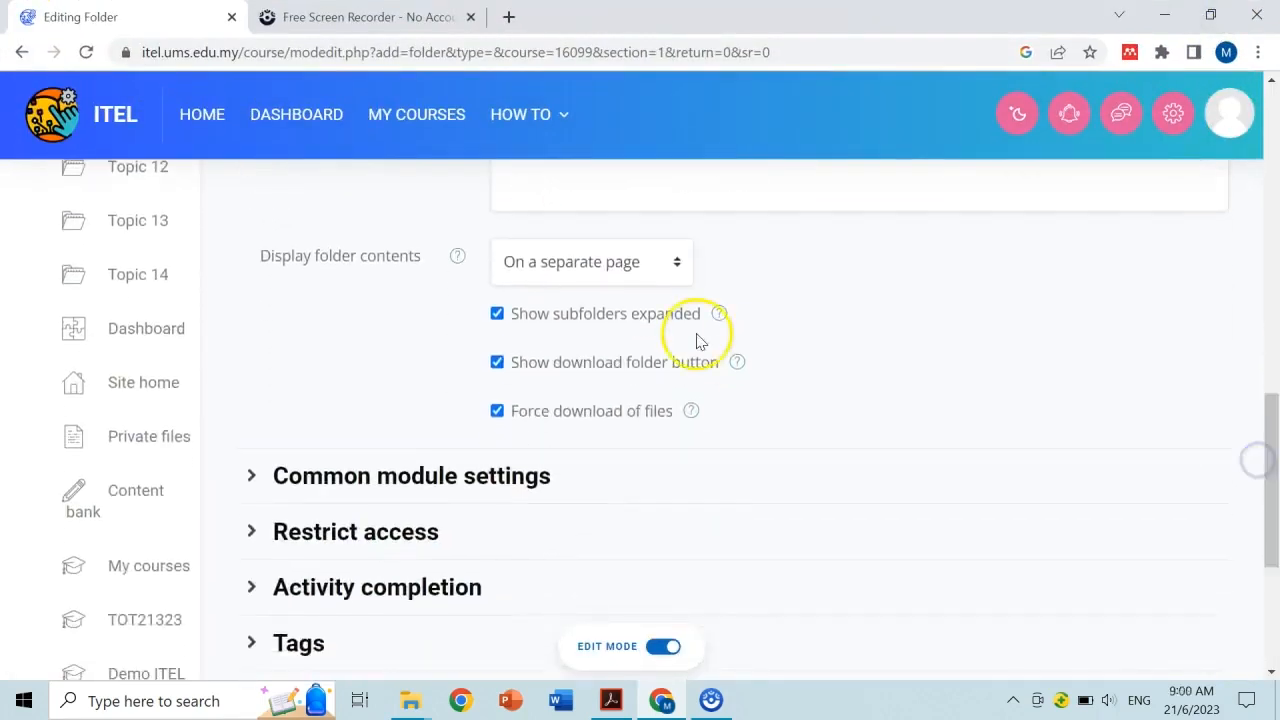
click(576, 266)
click(561, 320)
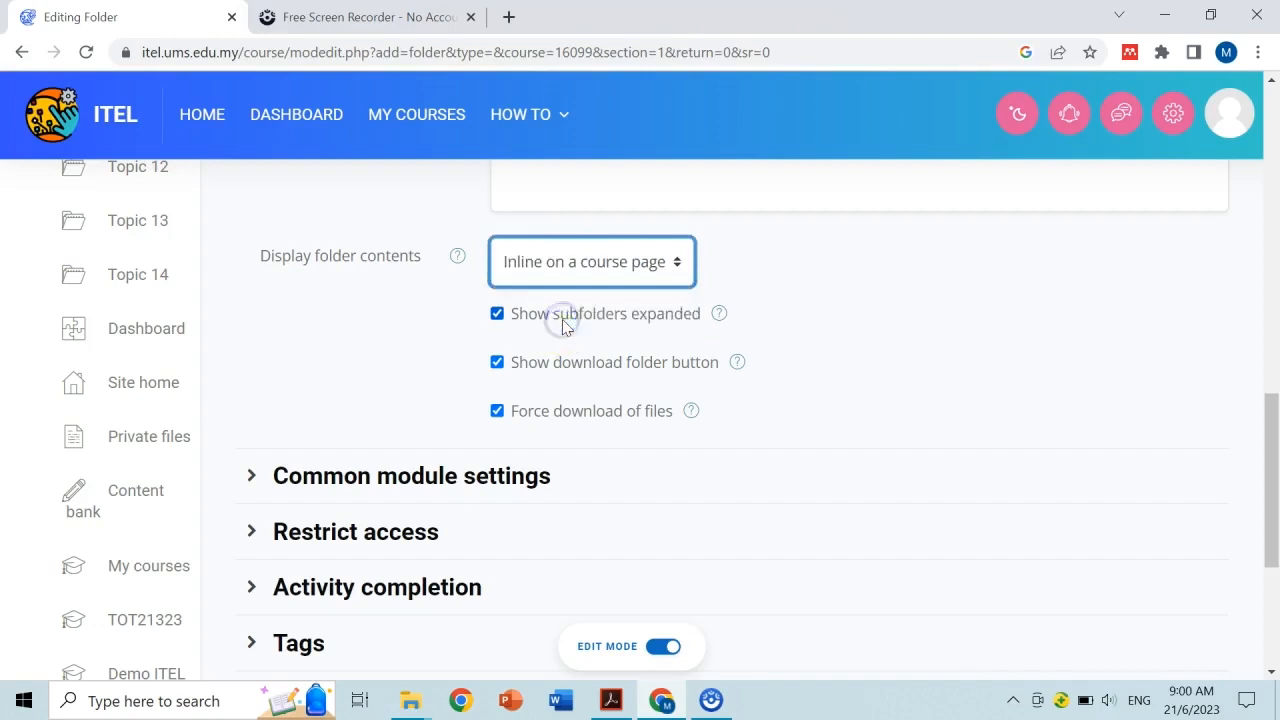
click(869, 311)
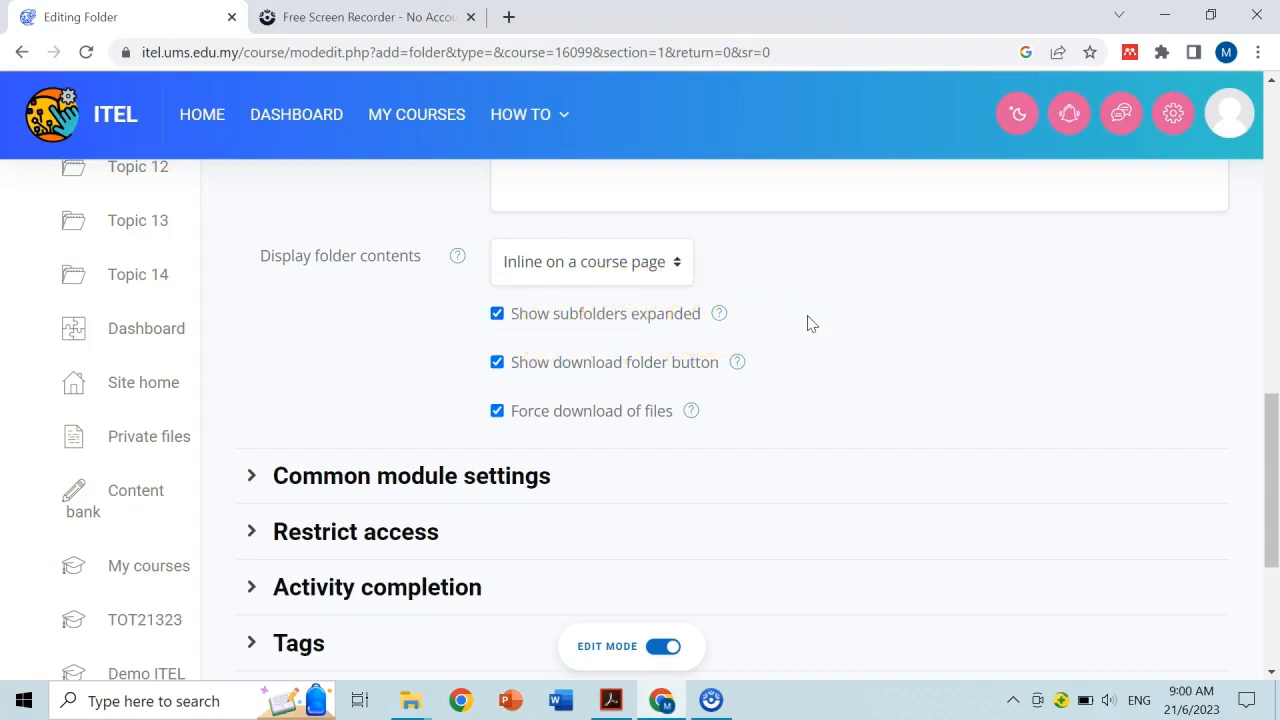
mouse_move(1270, 434)
mouse_down()
mouse_move(1273, 378)
mouse_move(1273, 435)
mouse_up()
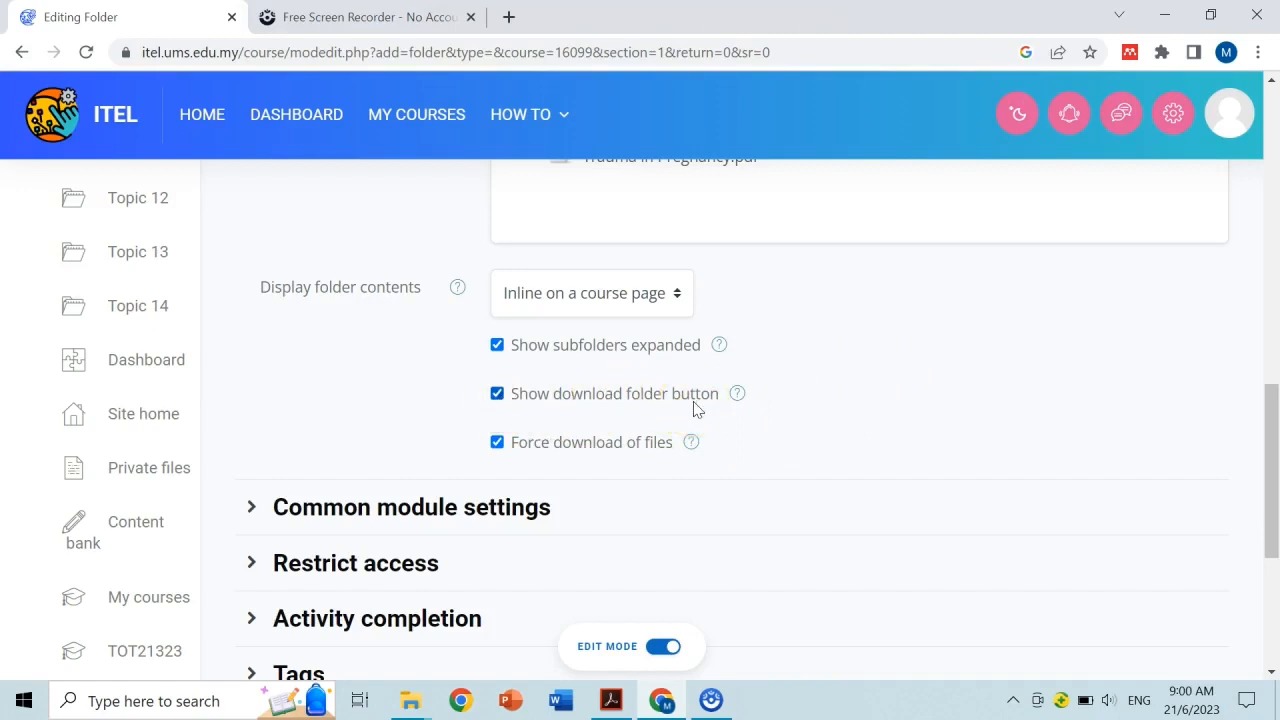
Set the folder's completion tracking to "Do not indicate activity completion"
drag(1266, 420, 1272, 476)
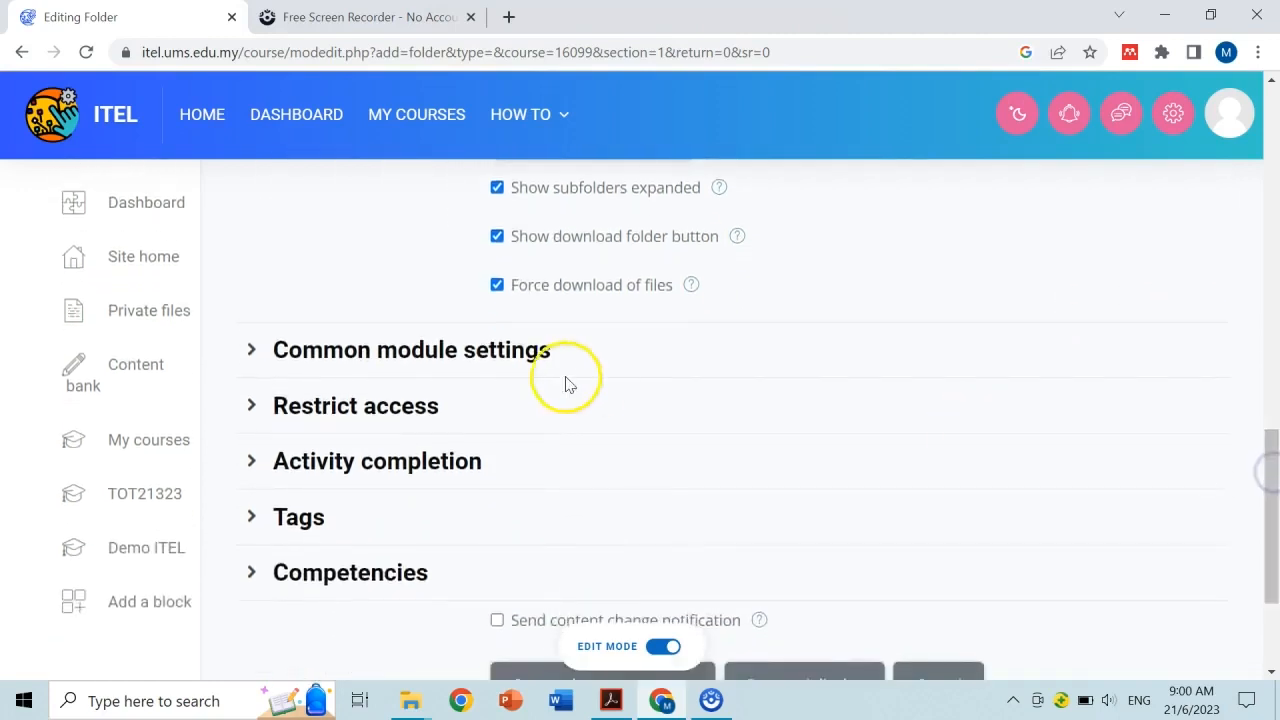
click(390, 460)
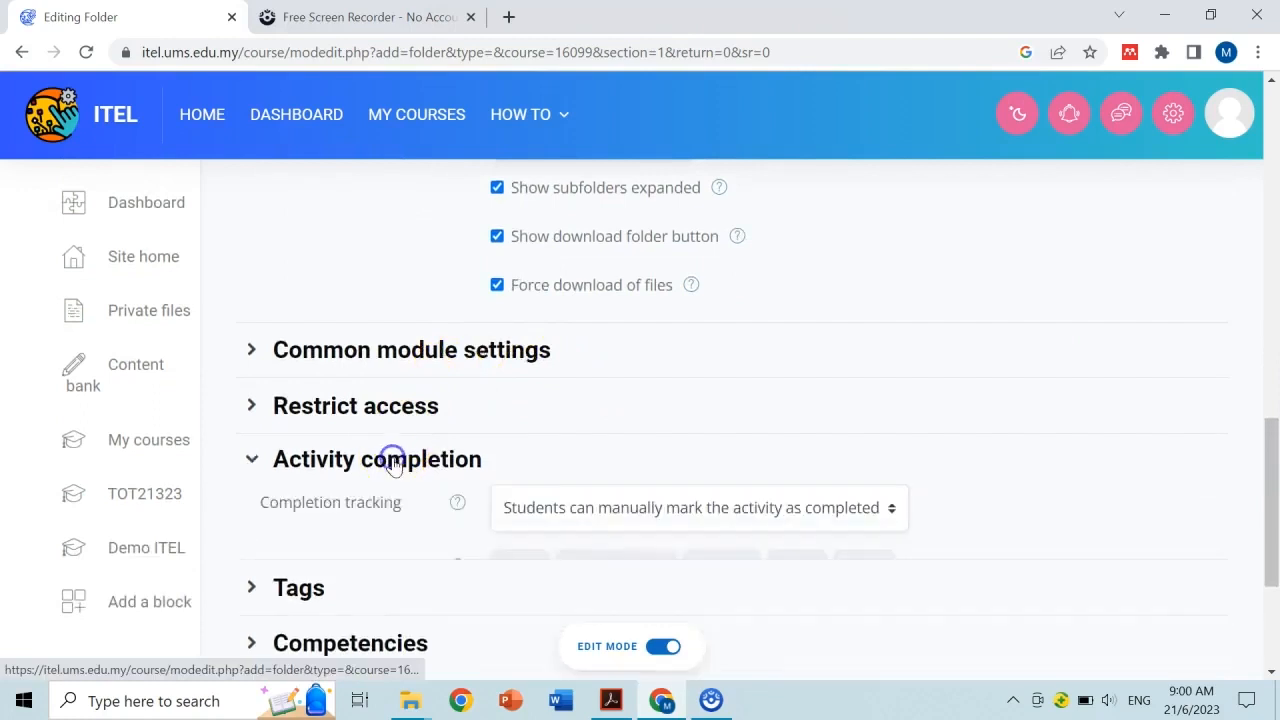
click(835, 512)
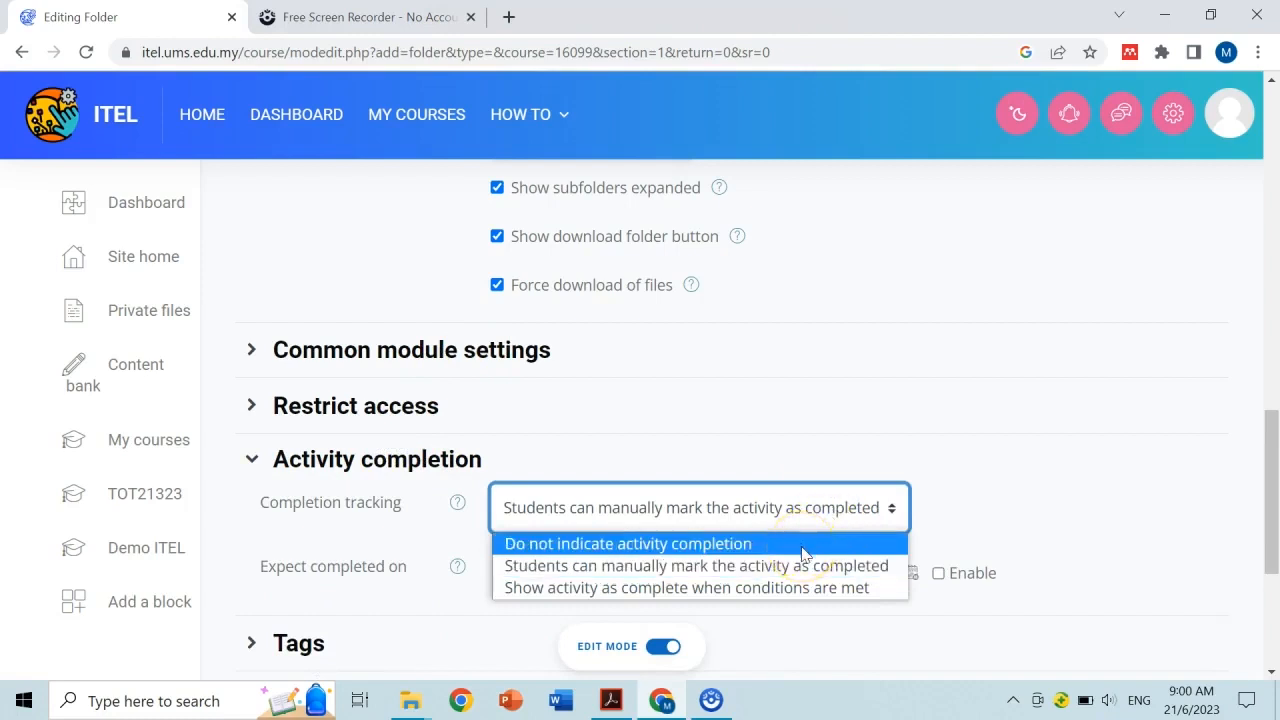
click(803, 545)
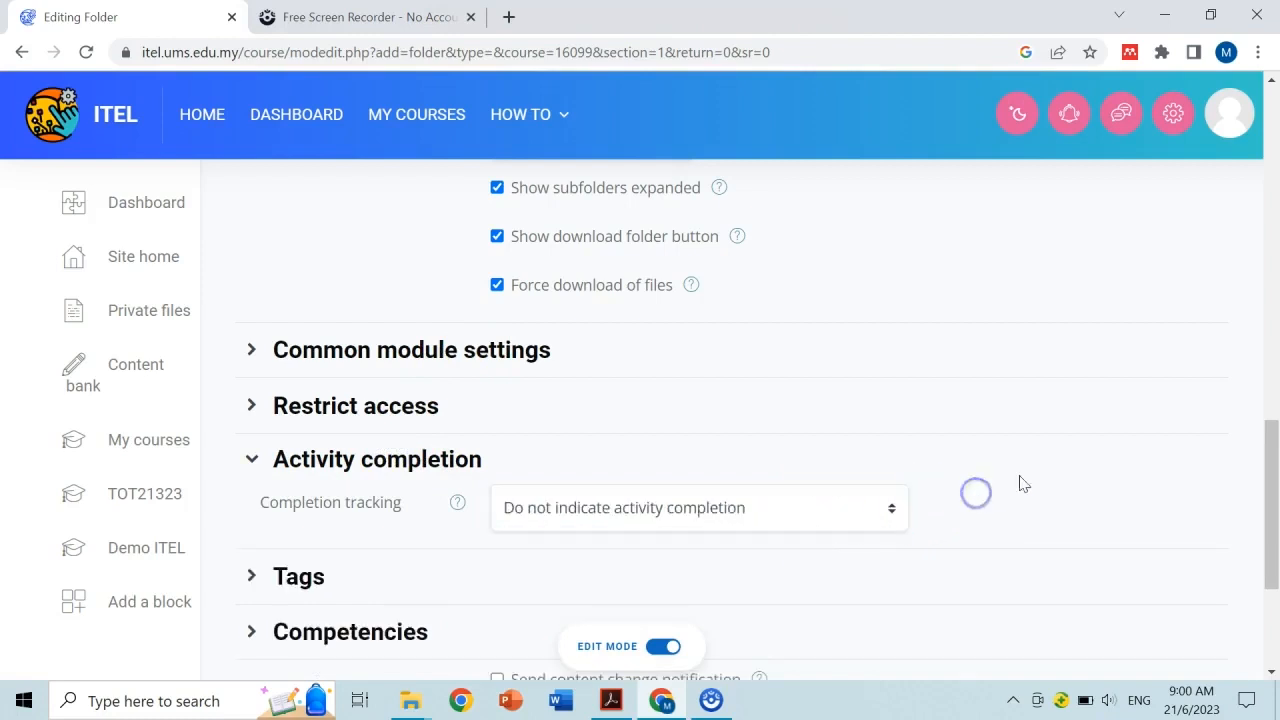
drag(1270, 487, 1268, 543)
click(260, 400)
click(259, 397)
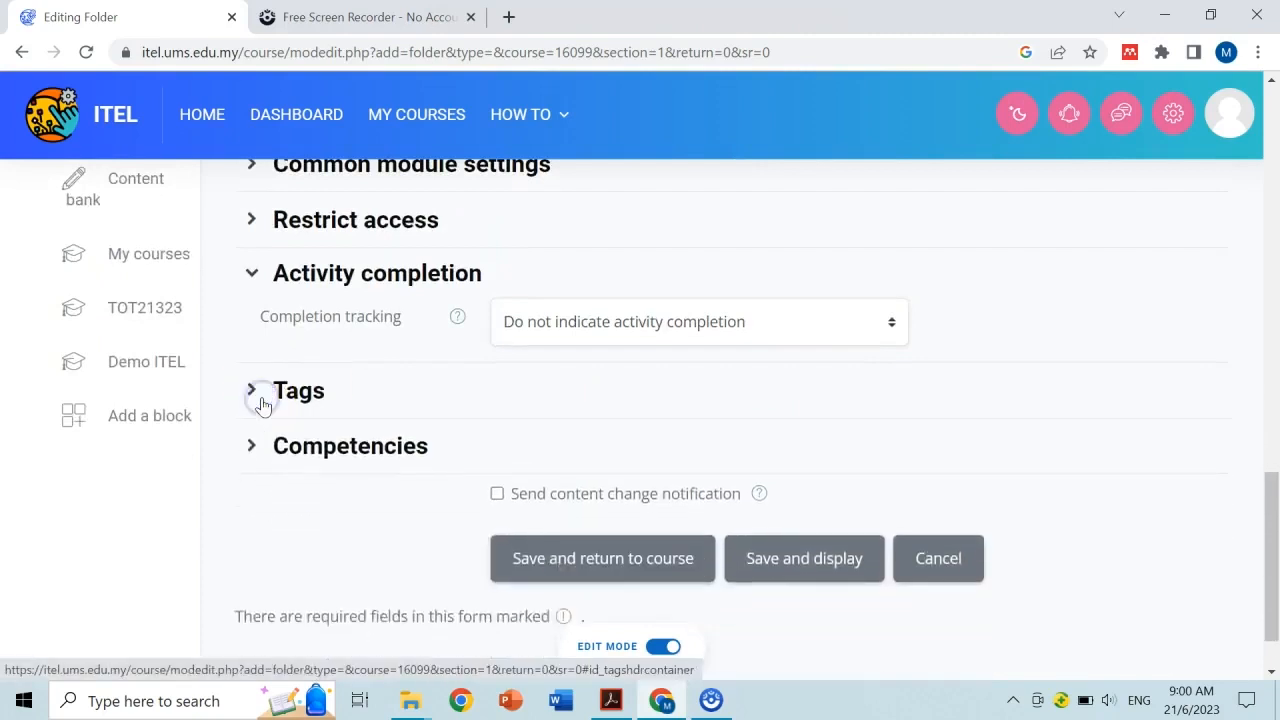
click(302, 443)
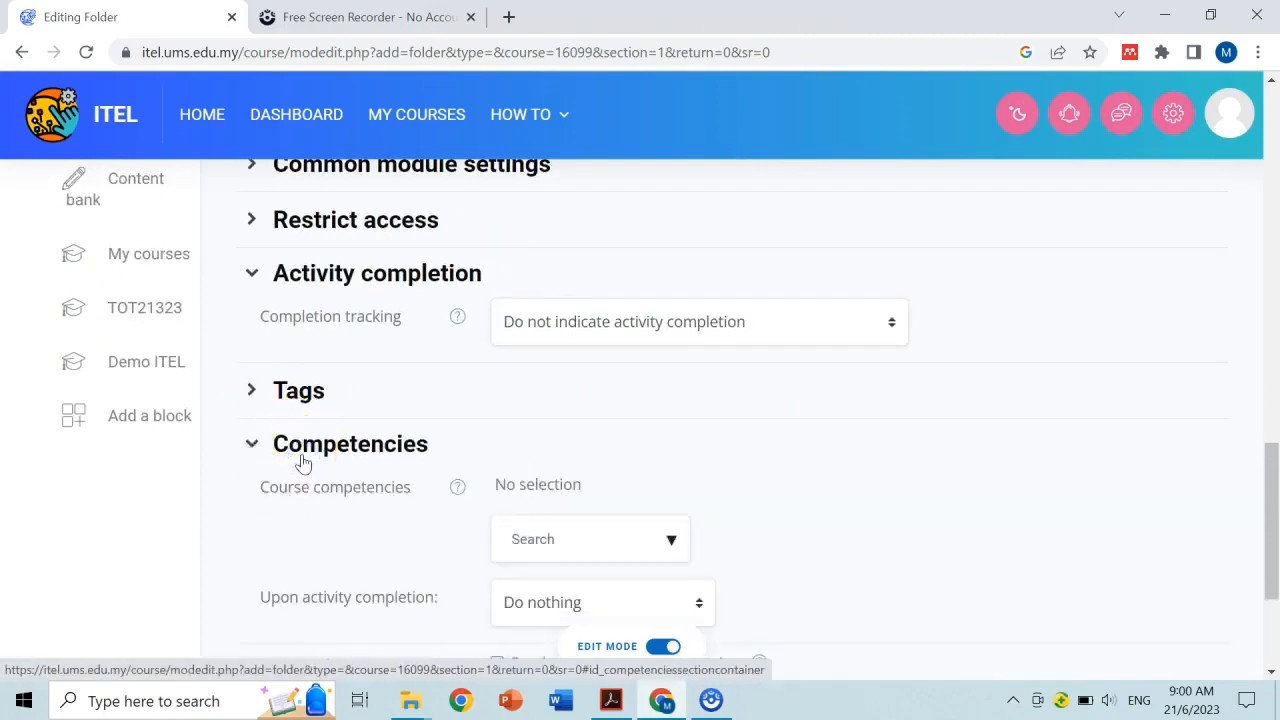
click(302, 450)
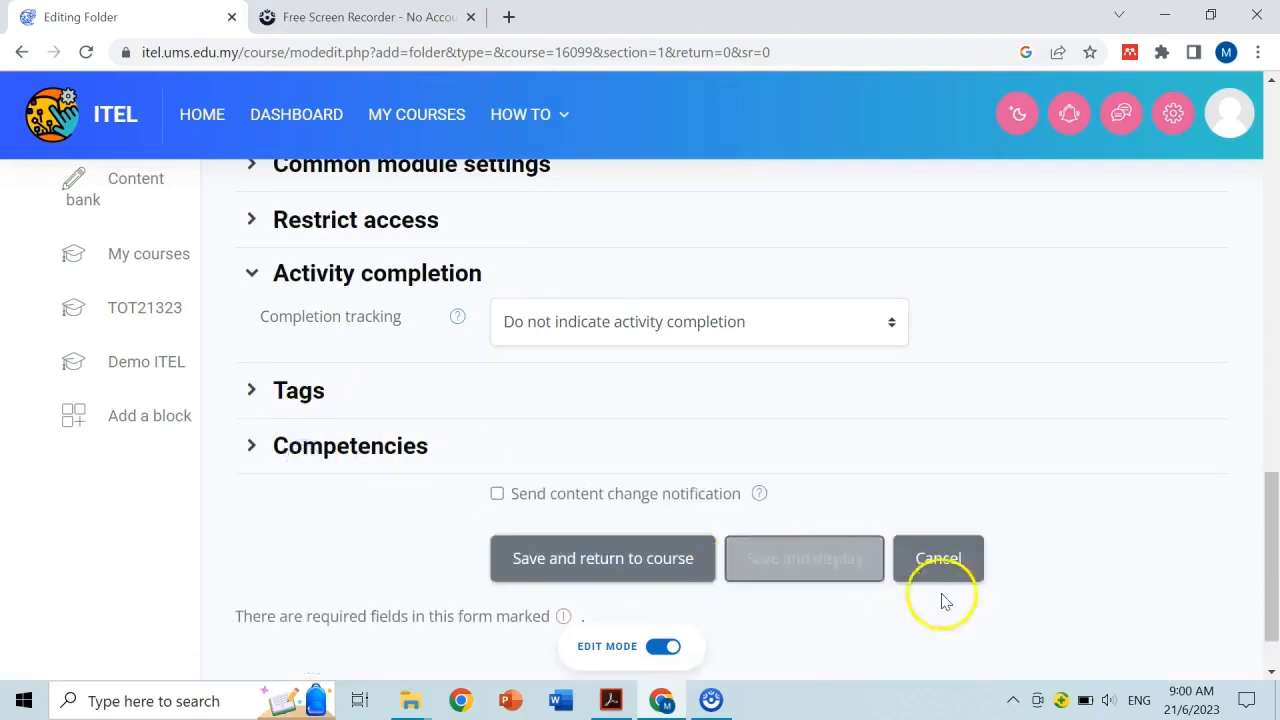
Save the new folder and display it
drag(1271, 543, 1262, 612)
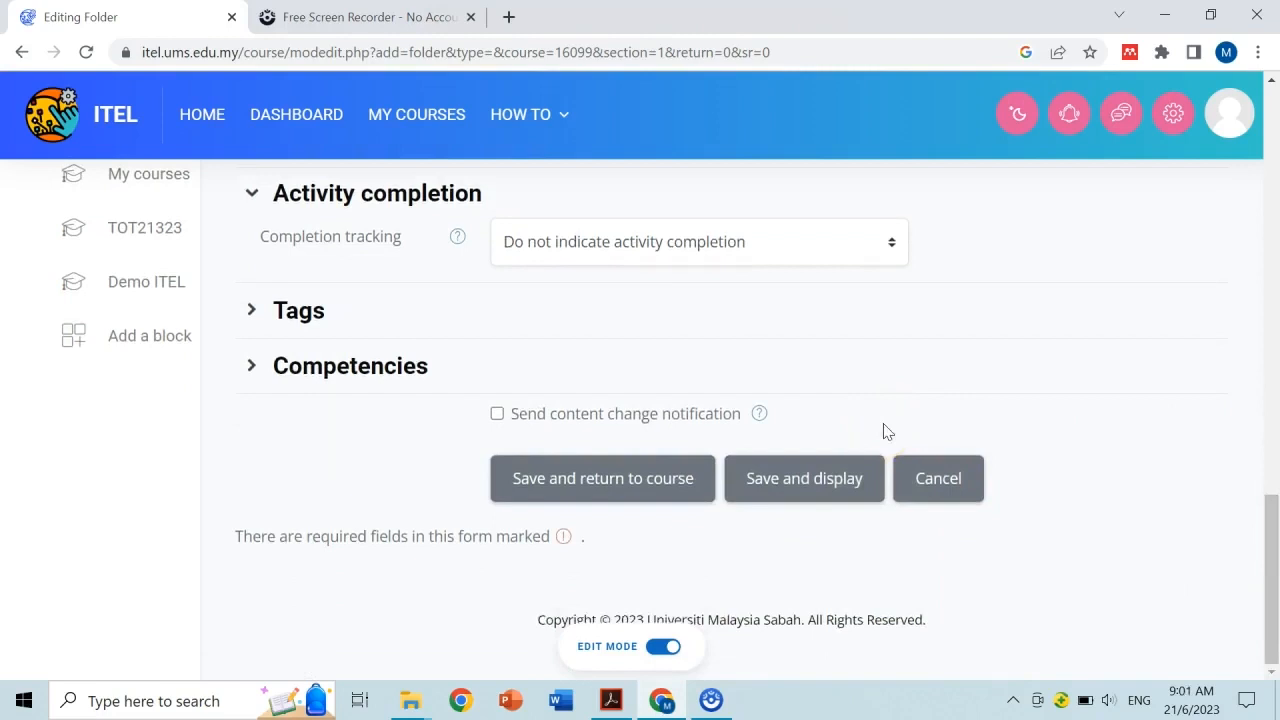
click(768, 489)
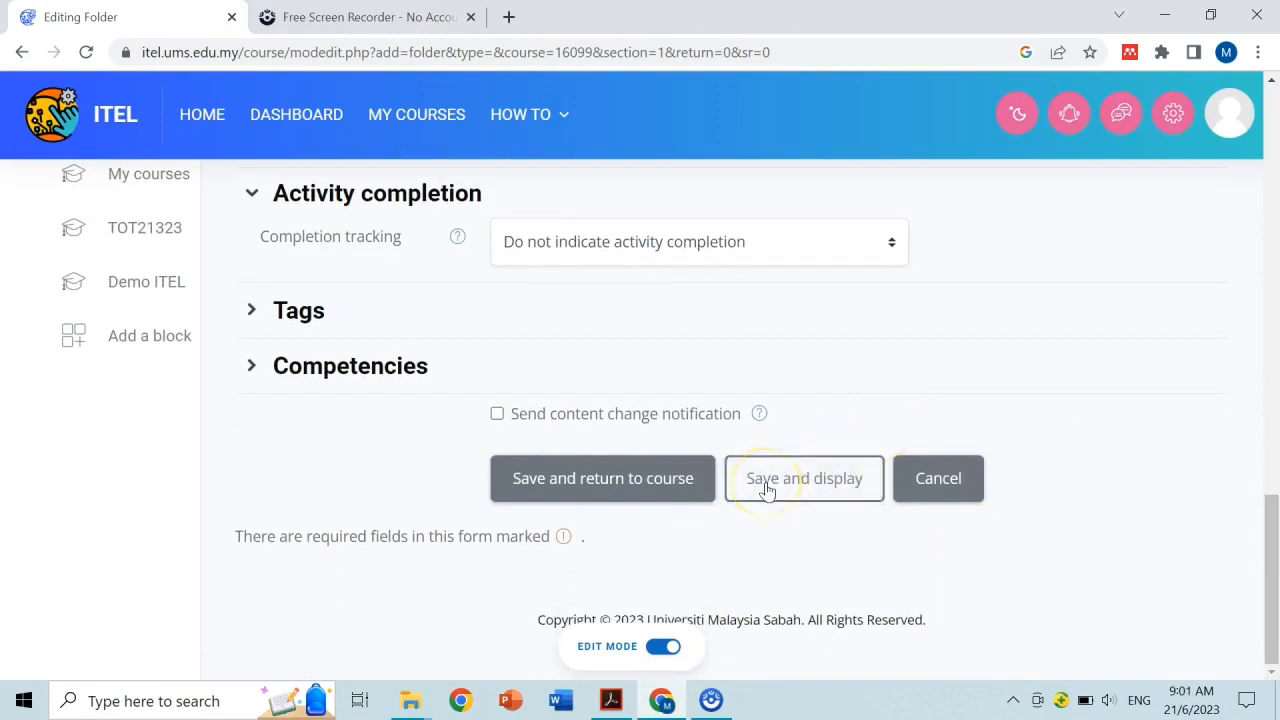
click(768, 489)
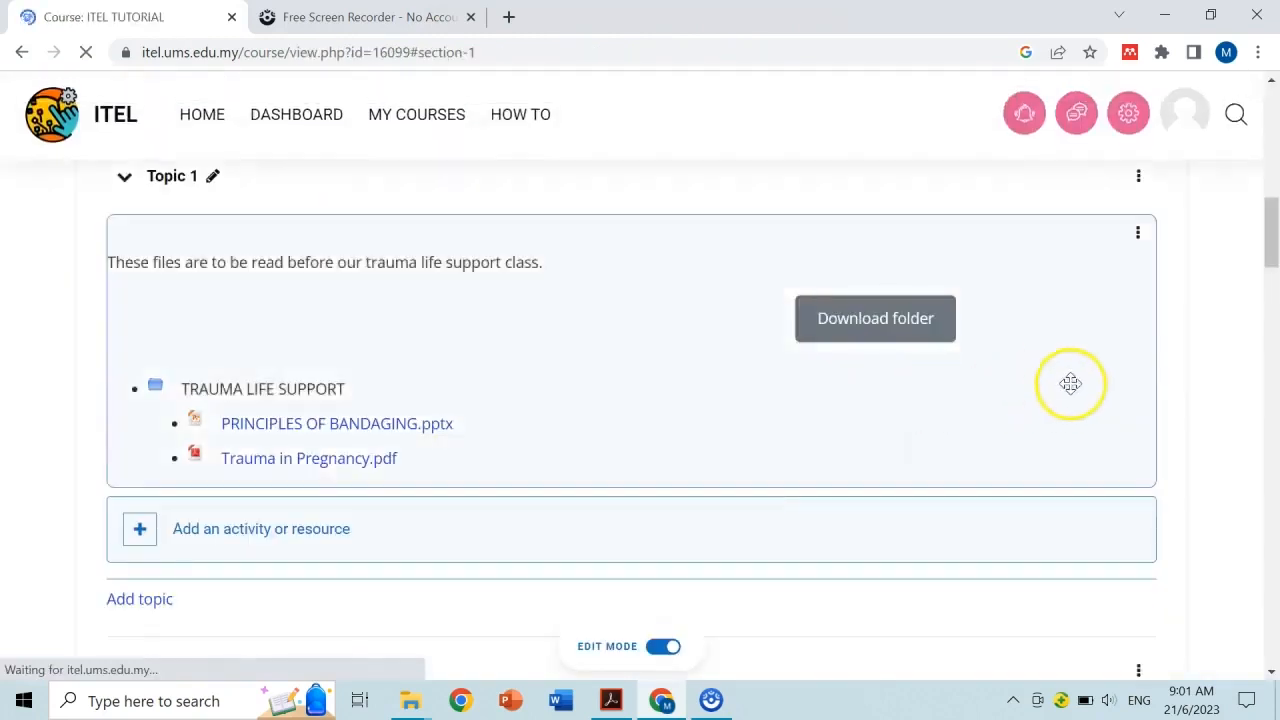
Download the whole TRAUMA LIFE SUPPORT folder from Topic 1 as a zip file
mouse_move(1274, 252)
mouse_down()
mouse_move(1268, 207)
mouse_move(1265, 252)
mouse_up()
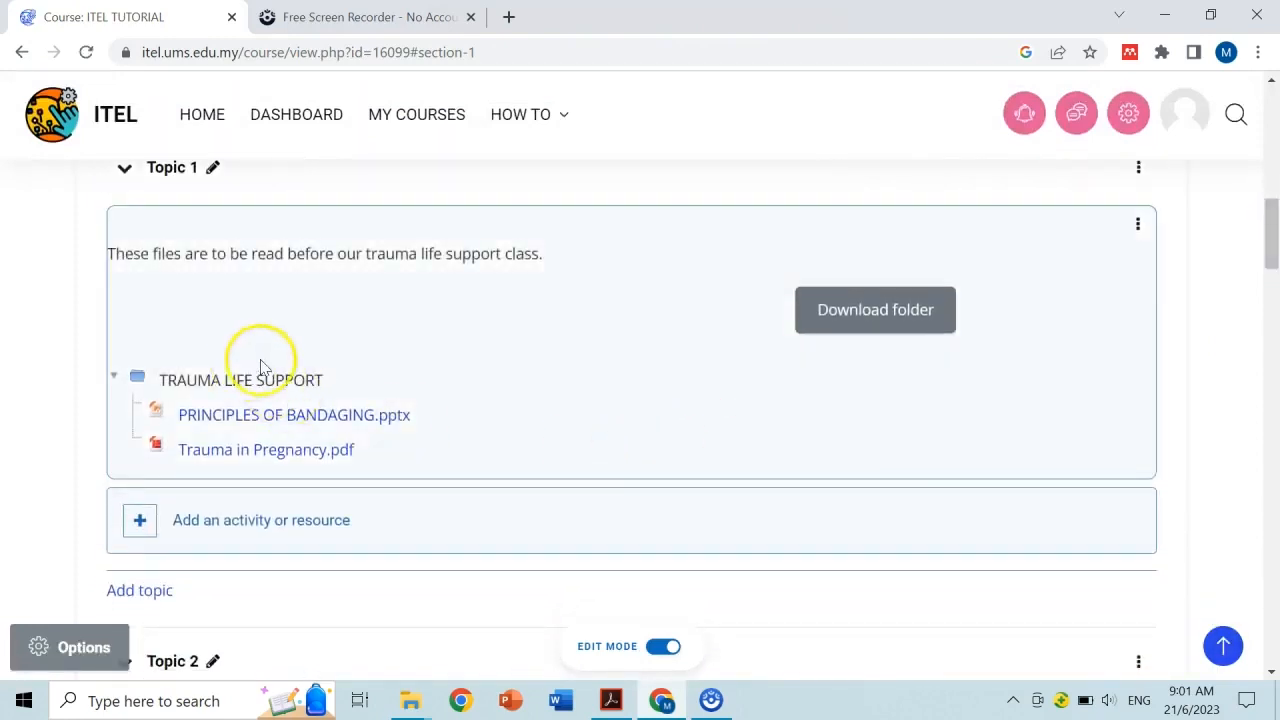
scroll(1268, 242, up, 1)
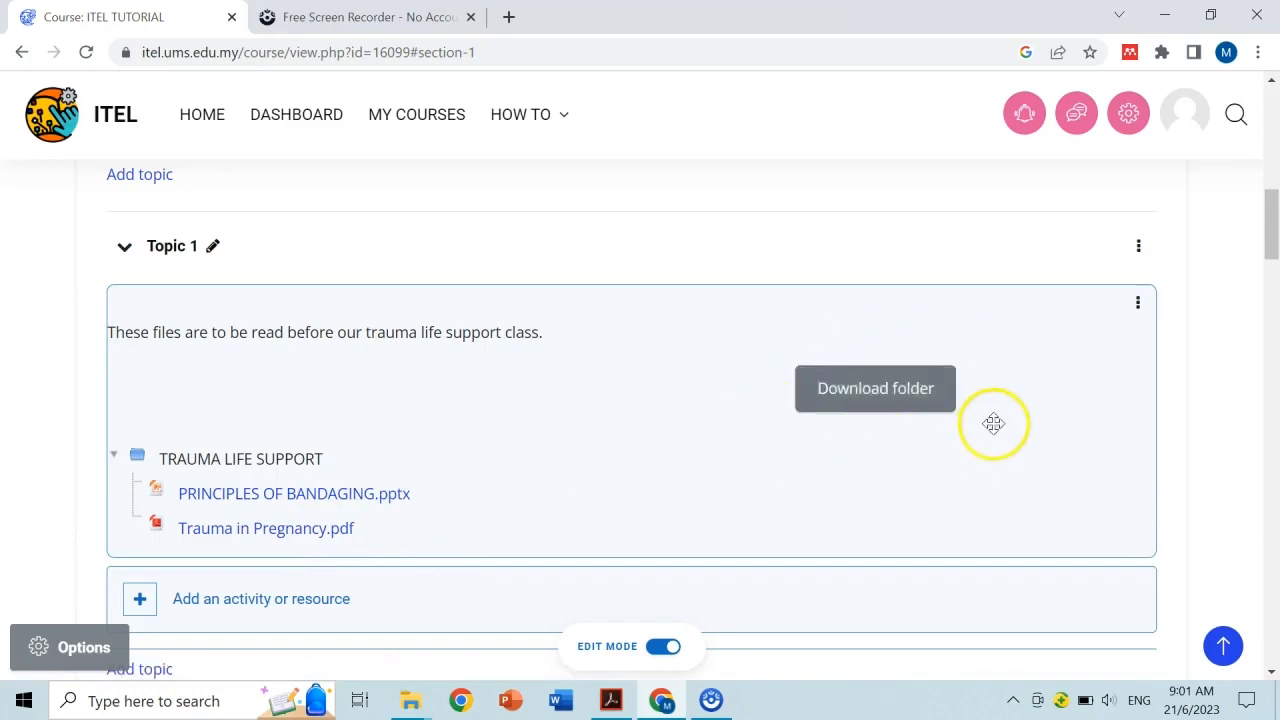
click(831, 393)
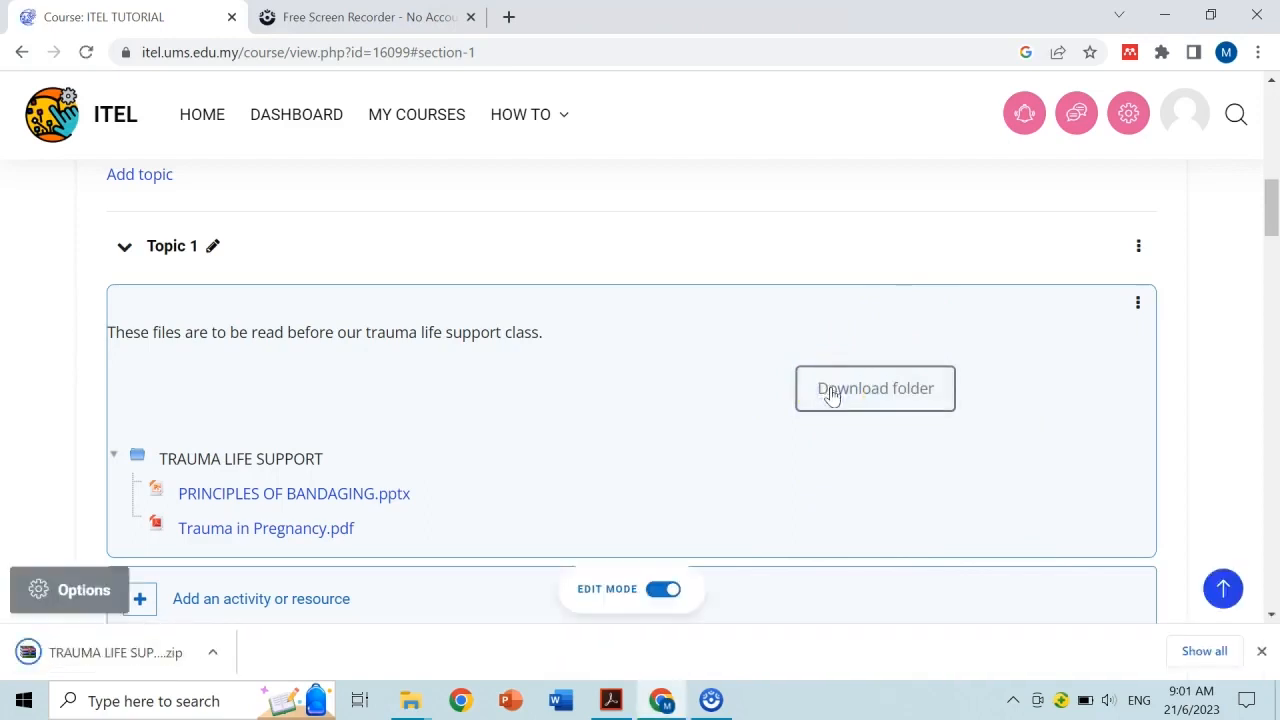
click(192, 656)
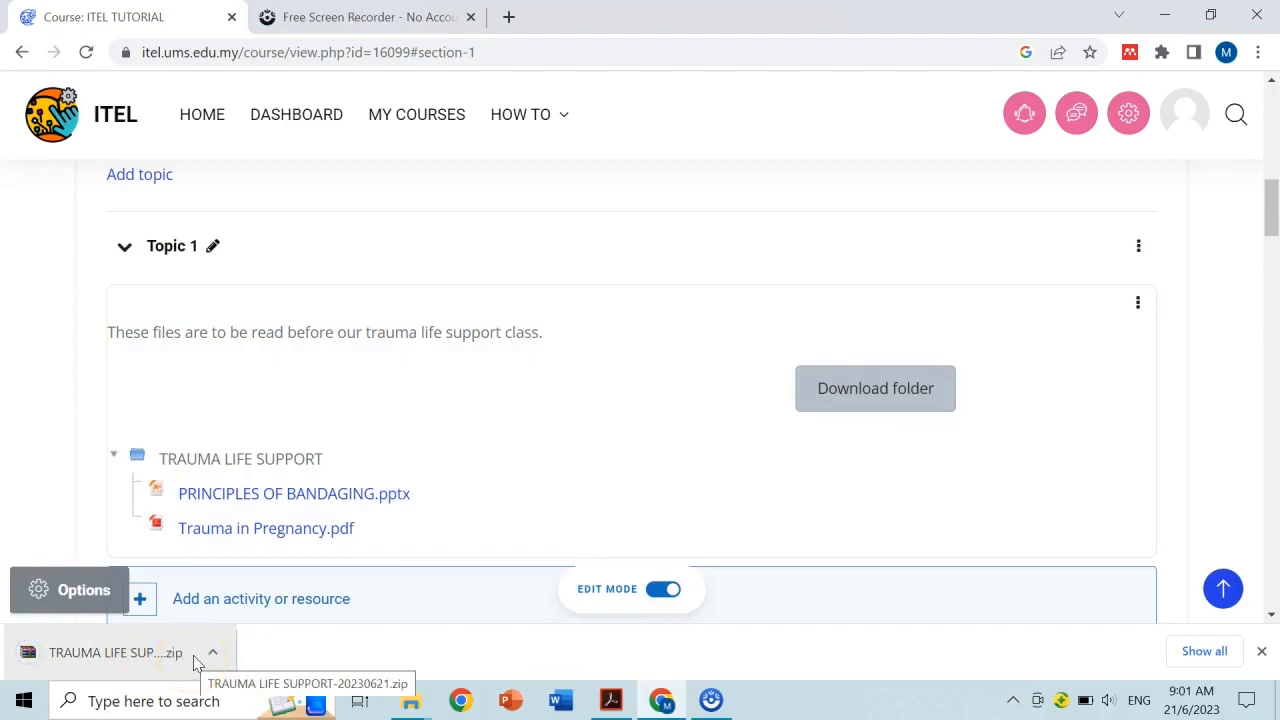